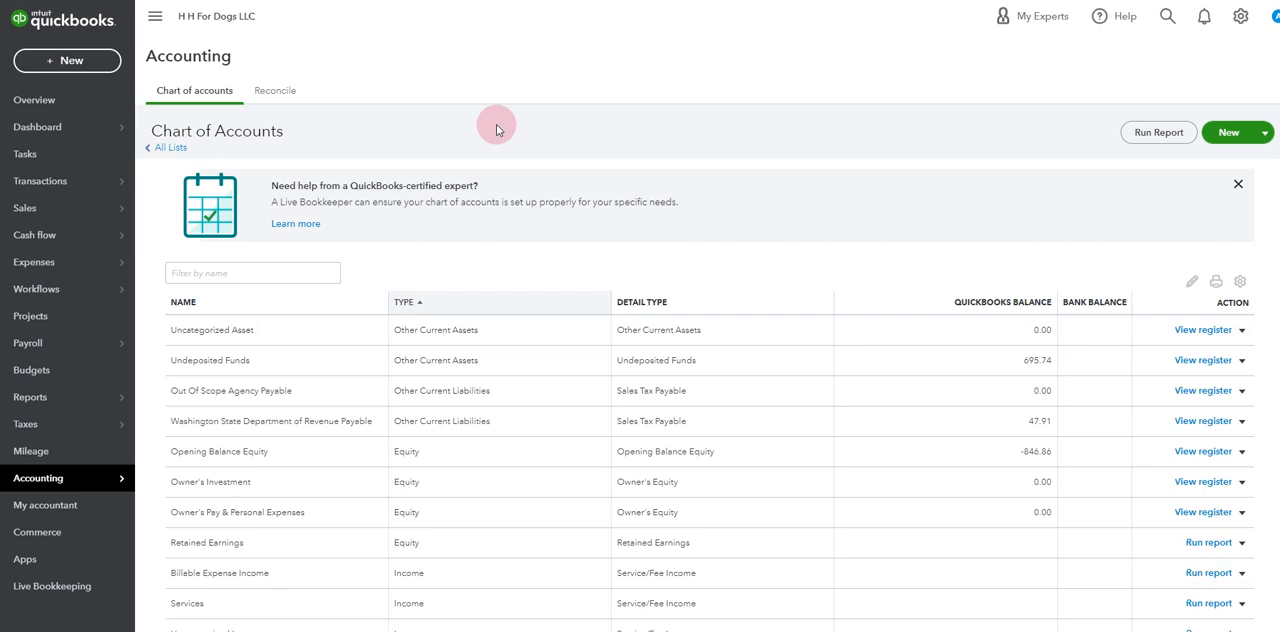
Look over the company overview and open the chart of accounts
{"action": "left_click", "coordinate": [67, 104]}
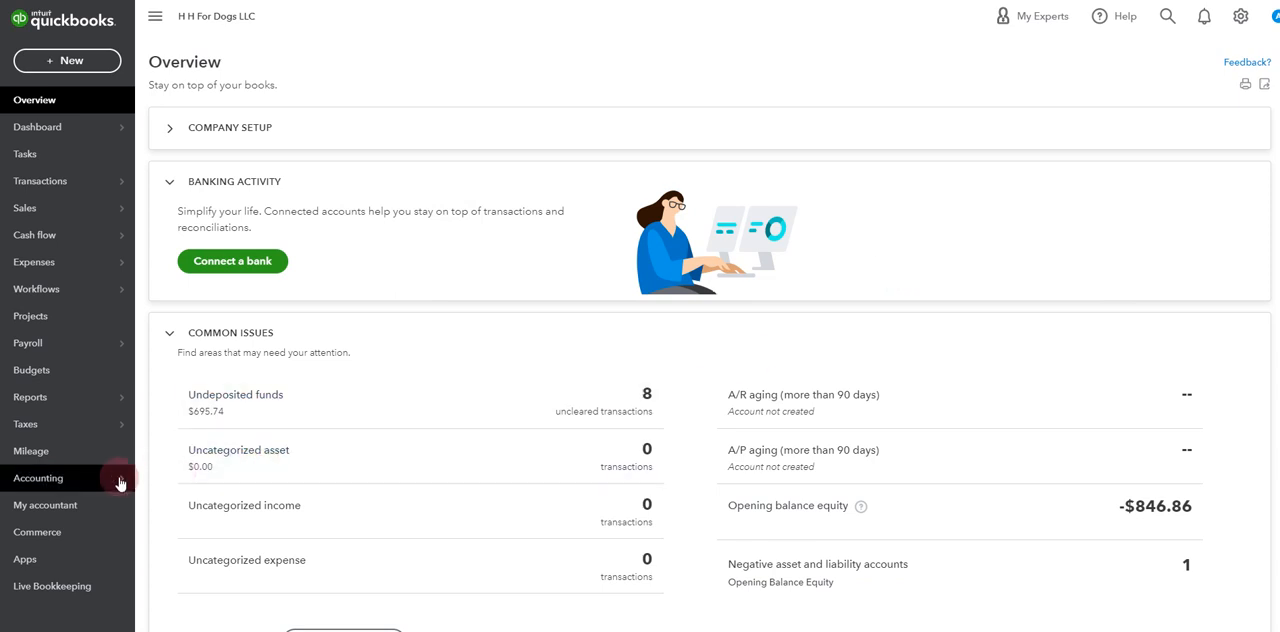
{"action": "mouse_move", "coordinate": [63, 485]}
{"action": "left_click", "coordinate": [188, 478]}
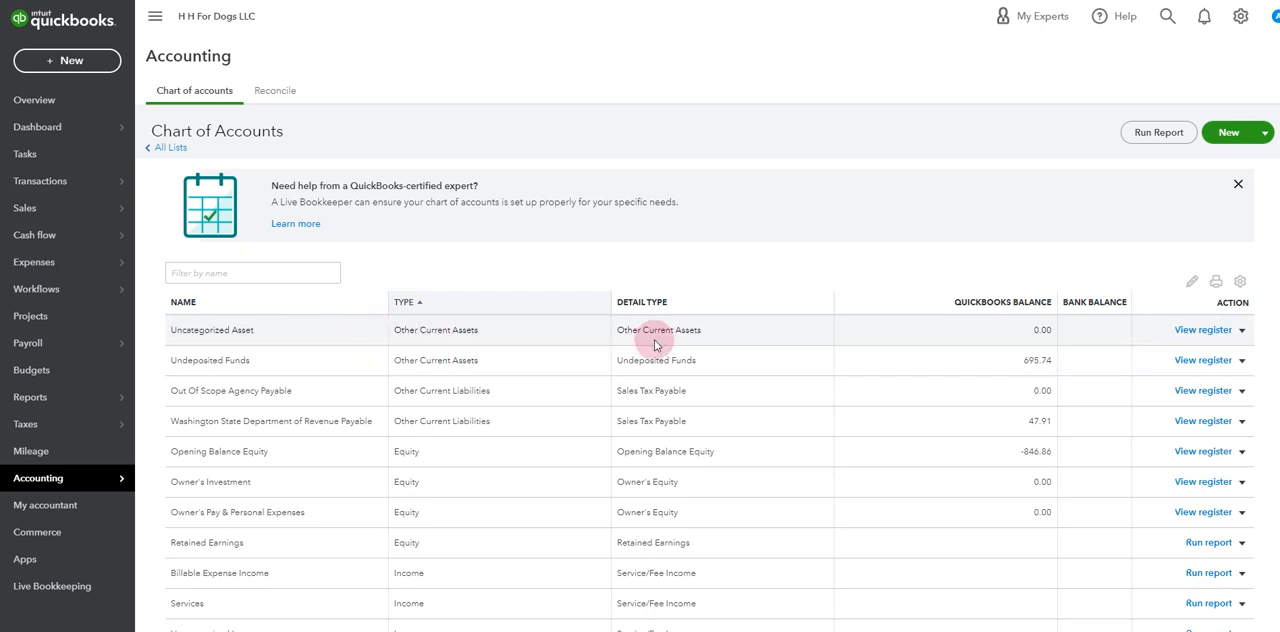
Set the Uncategorized Asset account's description to "paw partner refund and deposit" and save the account
{"action": "left_click", "coordinate": [1205, 332]}
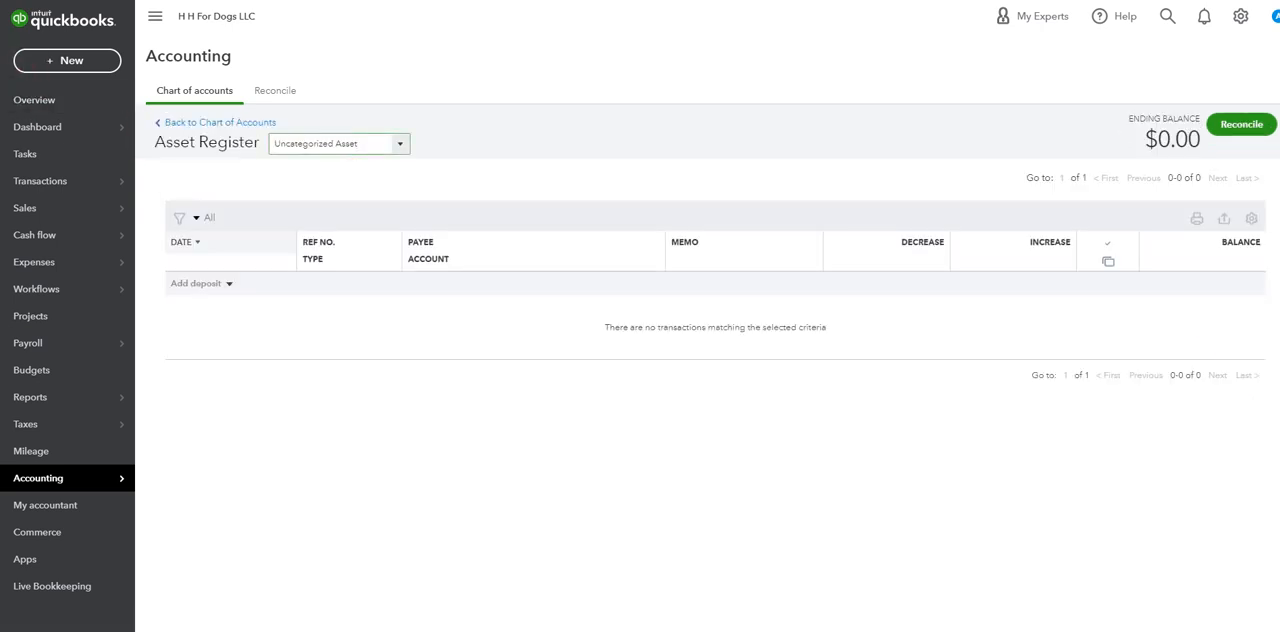
{"action": "key", "text": "alt+Left"}
{"action": "left_click", "coordinate": [1241, 330]}
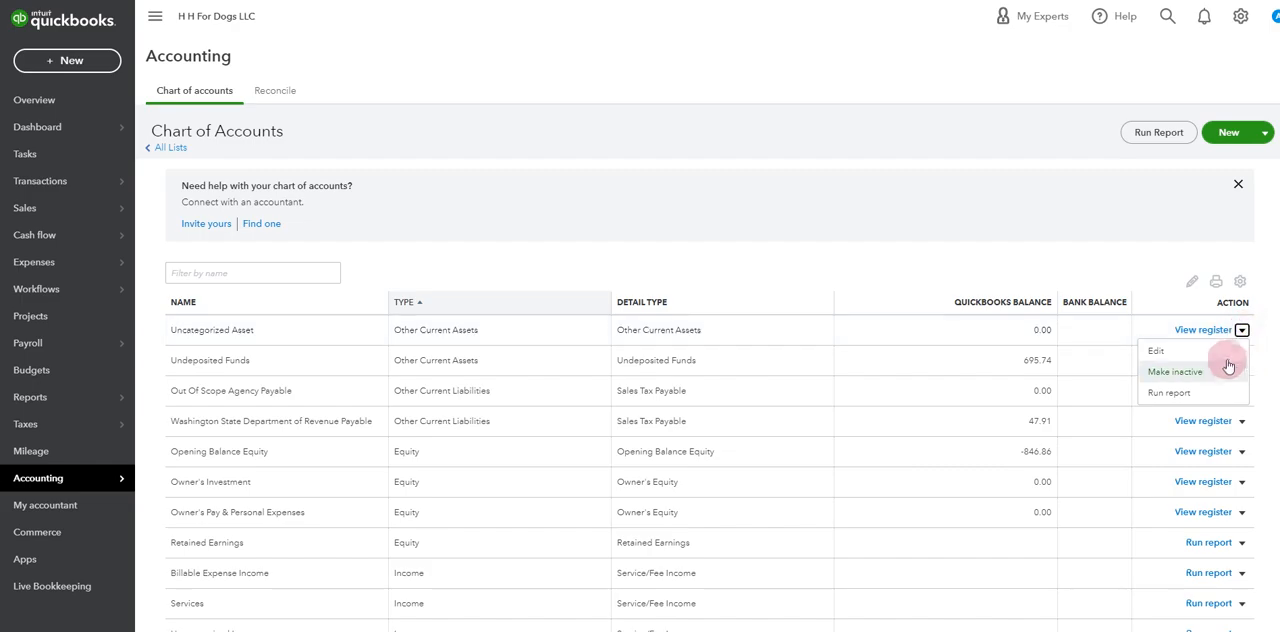
{"action": "left_click", "coordinate": [1222, 351]}
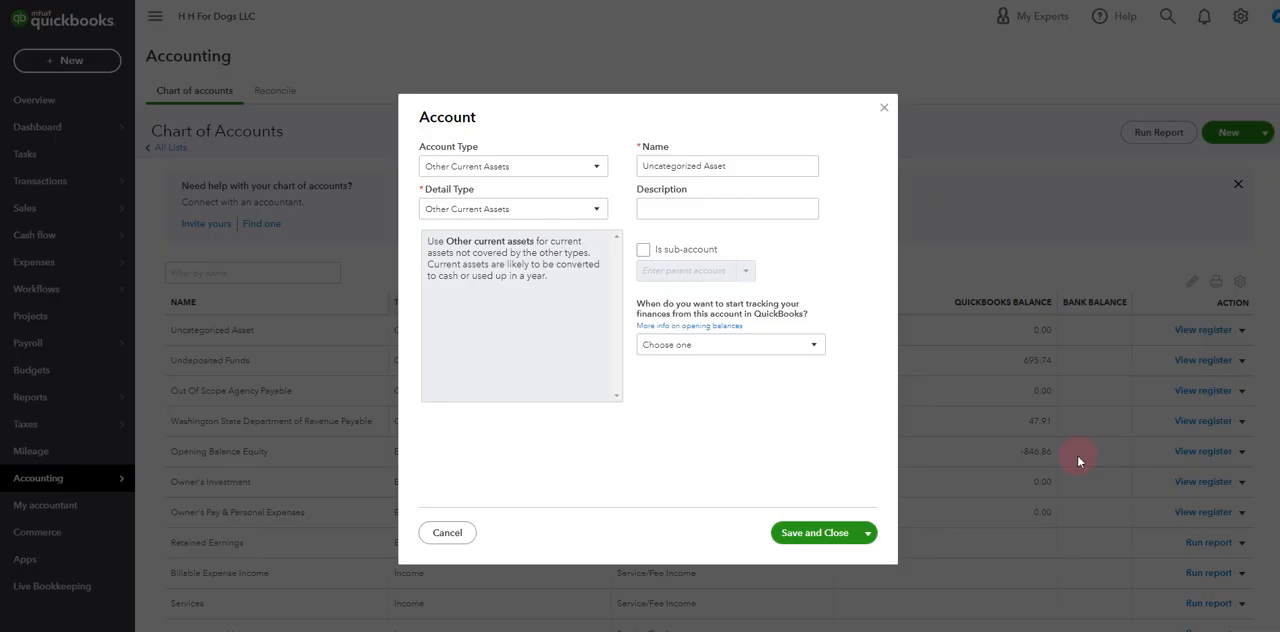
{"action": "left_click", "coordinate": [675, 207]}
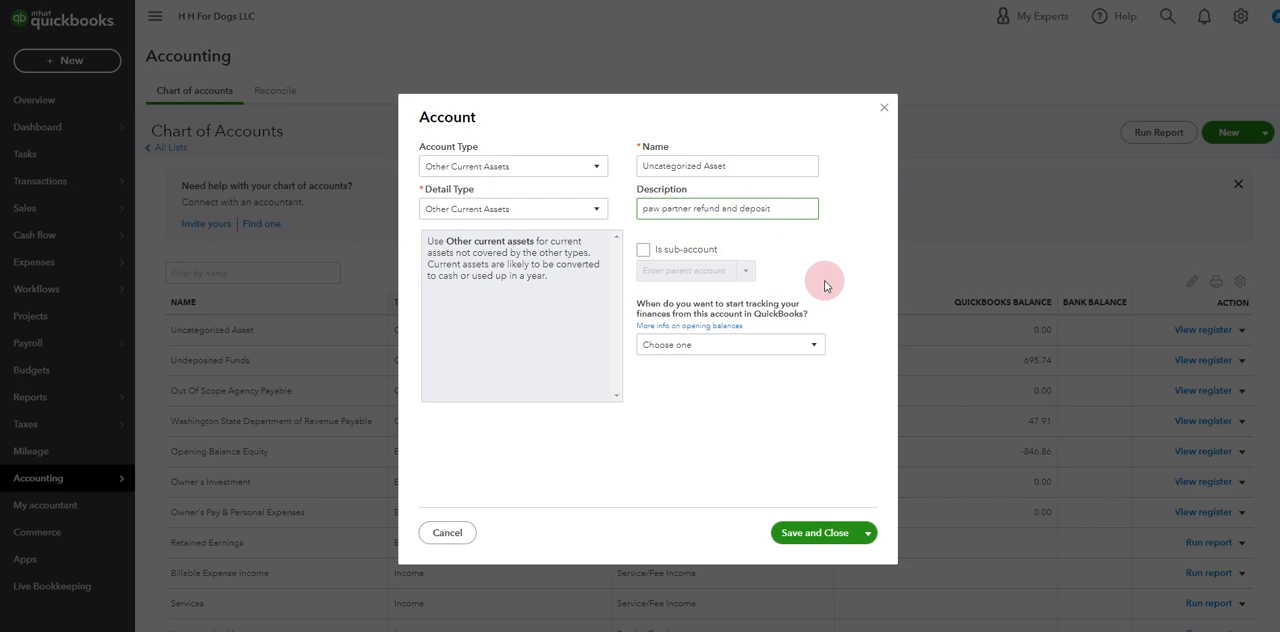
{"action": "left_click", "coordinate": [826, 538]}
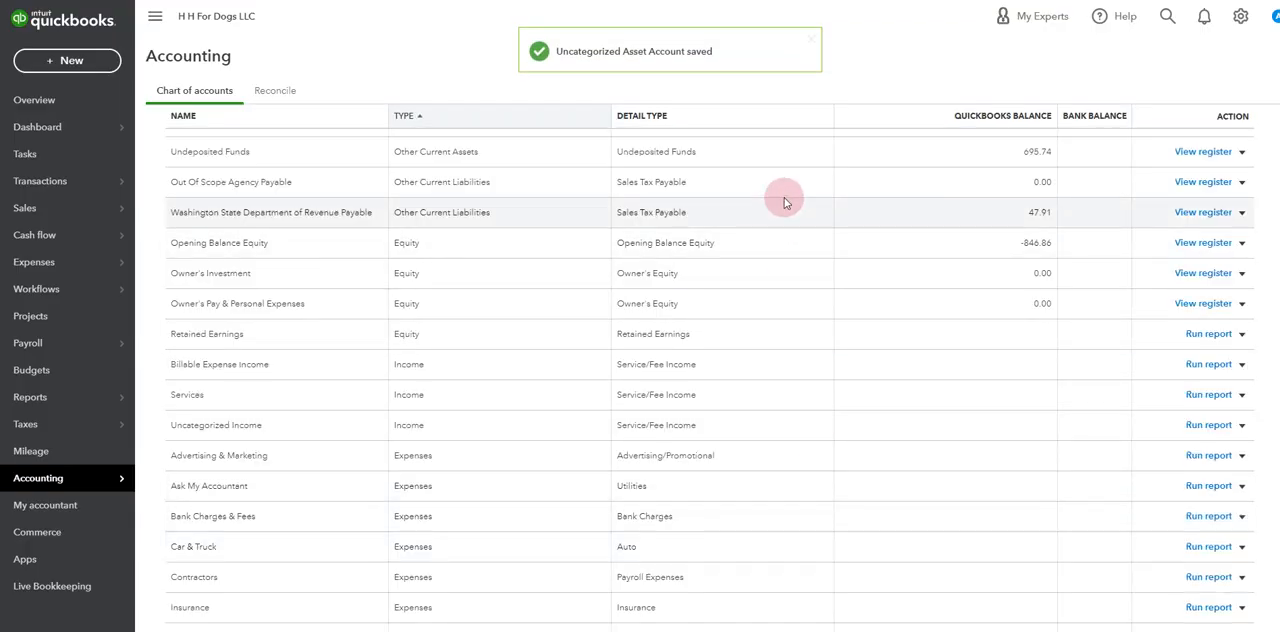
{"action": "scroll", "coordinate": [783, 215], "scroll_direction": "up", "scroll_amount": 2}
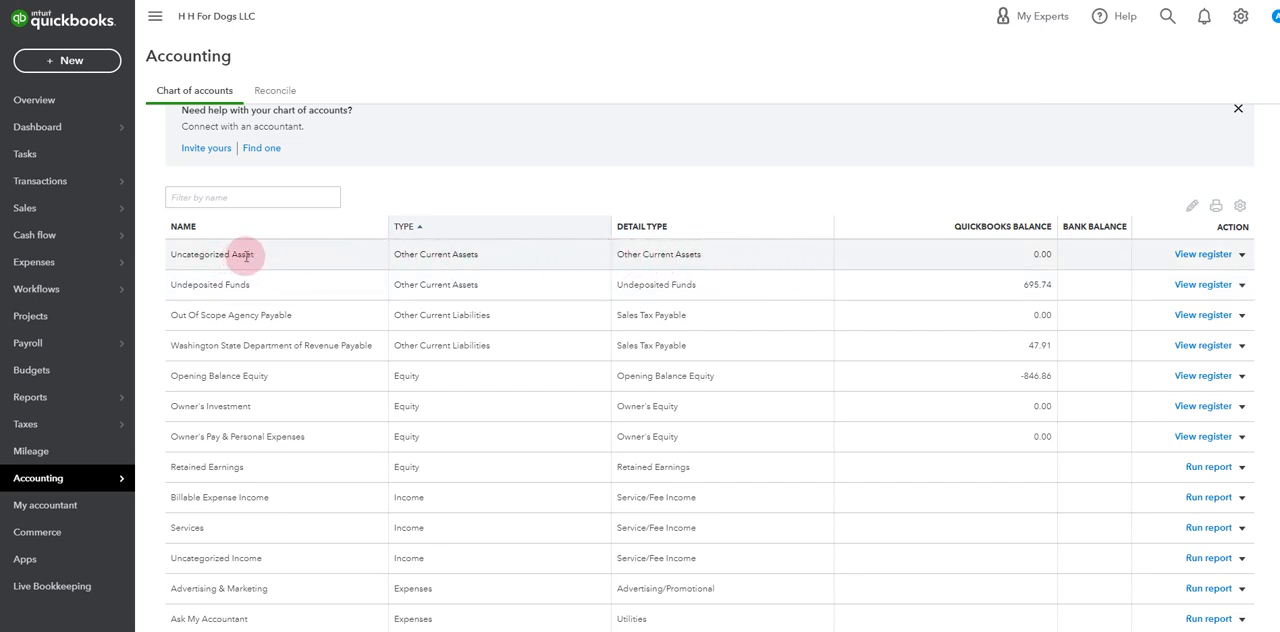
{"action": "scroll", "coordinate": [709, 368], "scroll_direction": "up", "scroll_amount": 1}
{"action": "scroll", "coordinate": [1268, 128], "scroll_direction": "up", "scroll_amount": 3}
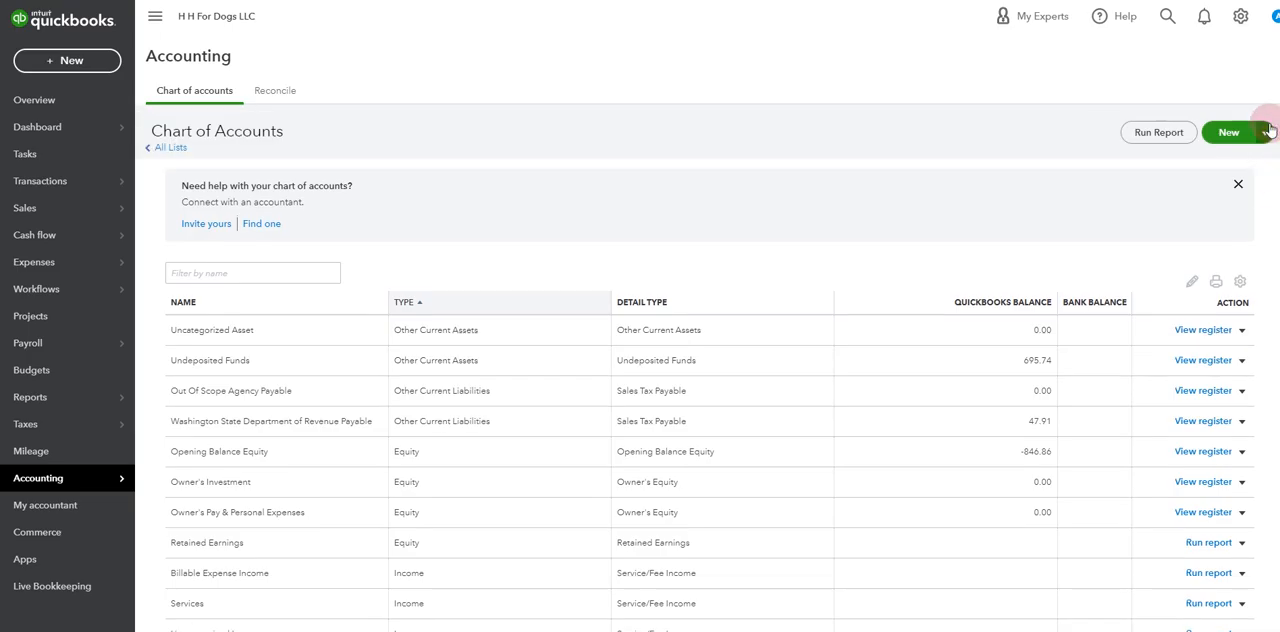
{"action": "left_click", "coordinate": [1225, 131]}
{"action": "left_click", "coordinate": [693, 213]}
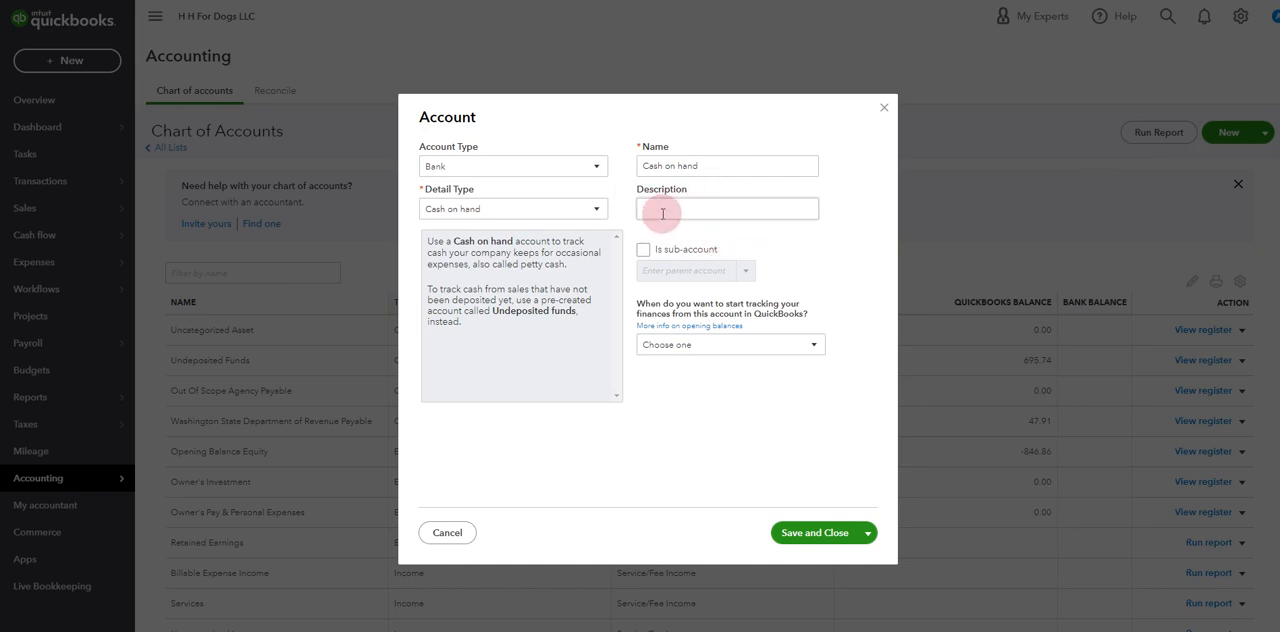
{"action": "left_click", "coordinate": [886, 110]}
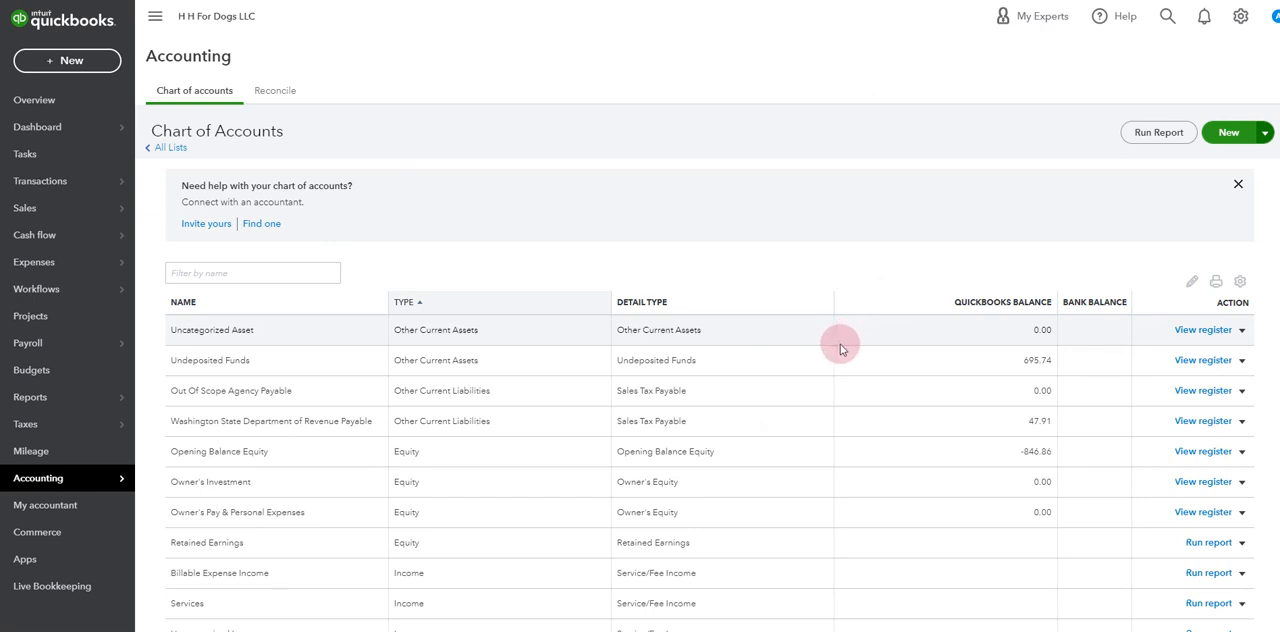
Switch to Paw Partner, search the checkout for "naami" and start a checkout for that pet's owner
{"action": "left_click", "coordinate": [61, 127]}
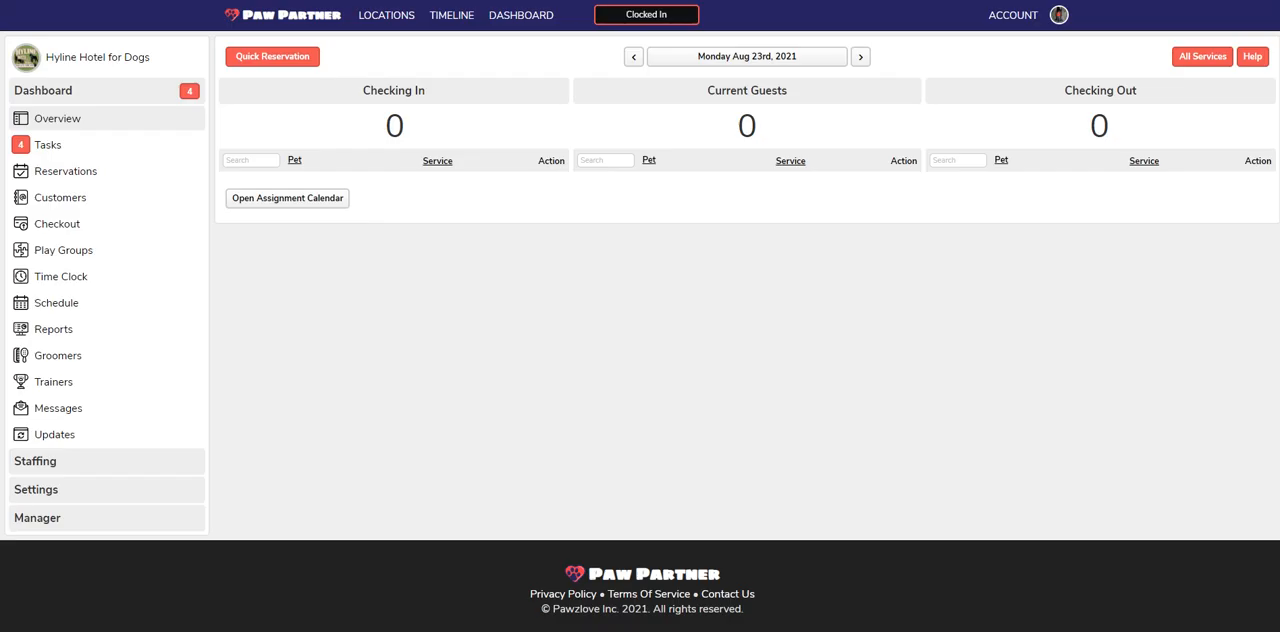
{"action": "left_click", "coordinate": [80, 219]}
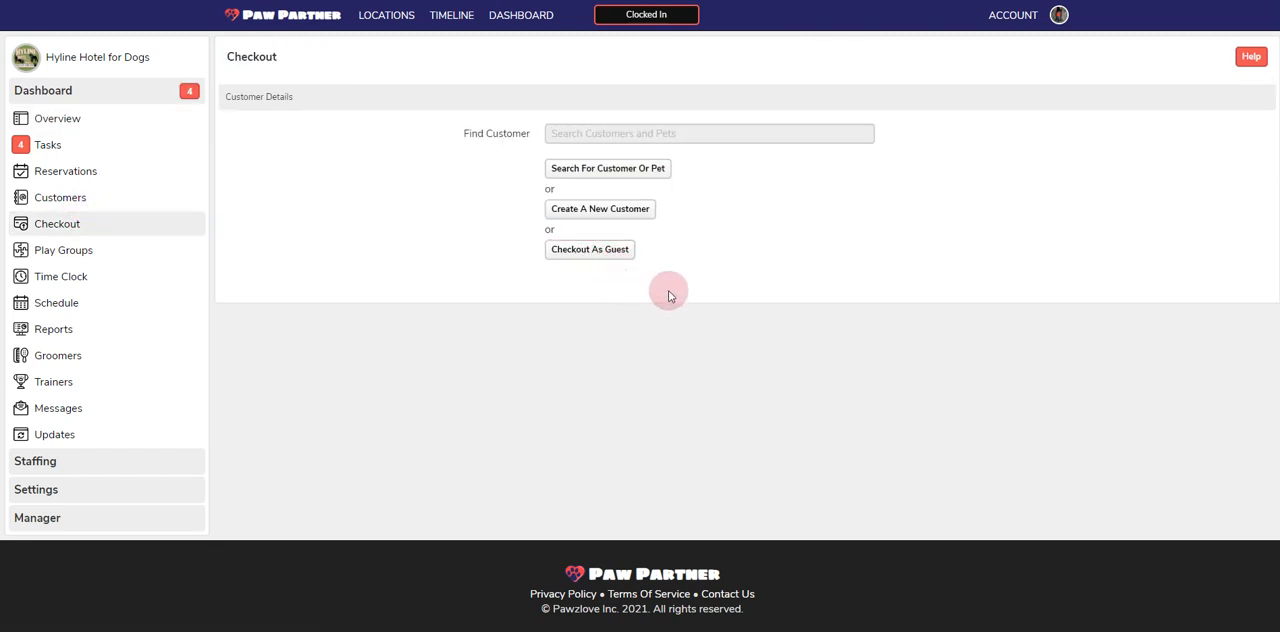
{"action": "type", "text": "naami"}
{"action": "key", "text": "Return"}
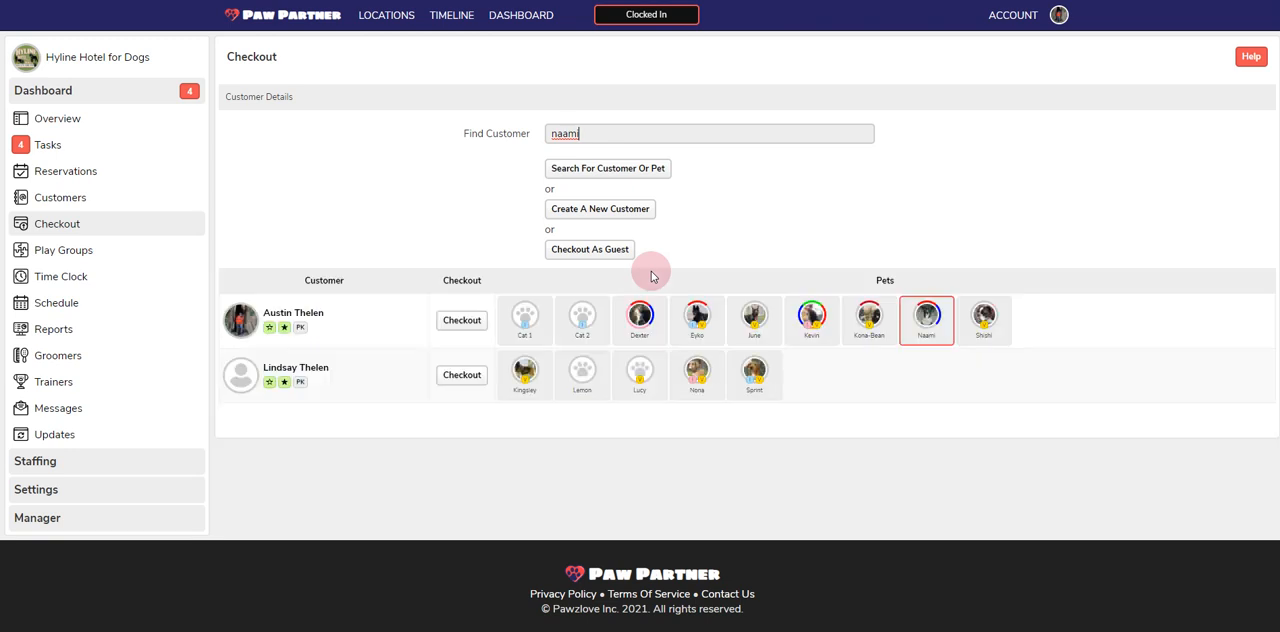
{"action": "left_click", "coordinate": [462, 322]}
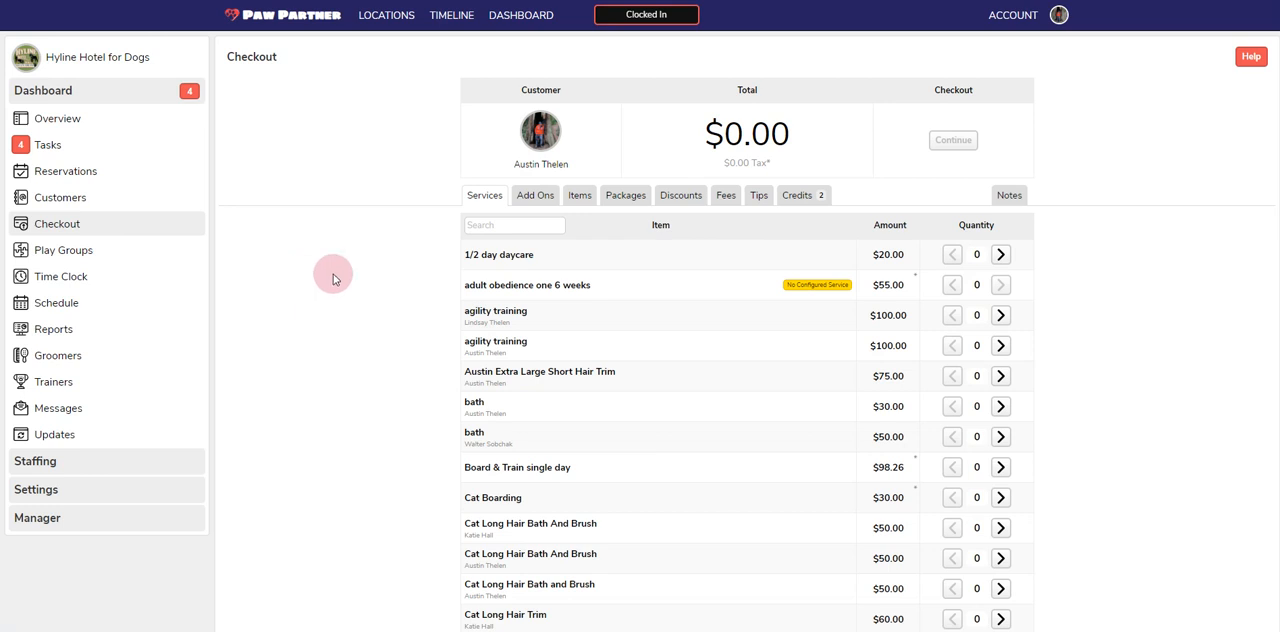
Check out one 1/2 day daycare and pay for it with the customer's package credit
{"action": "left_click", "coordinate": [1000, 254]}
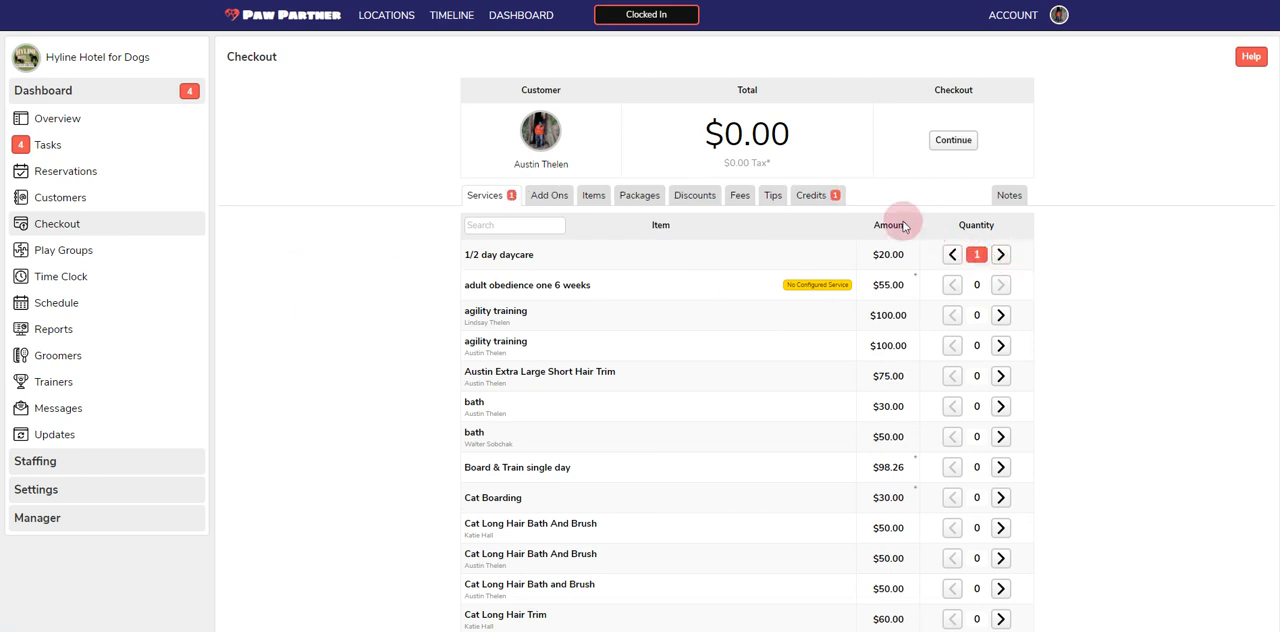
{"action": "left_click", "coordinate": [808, 196]}
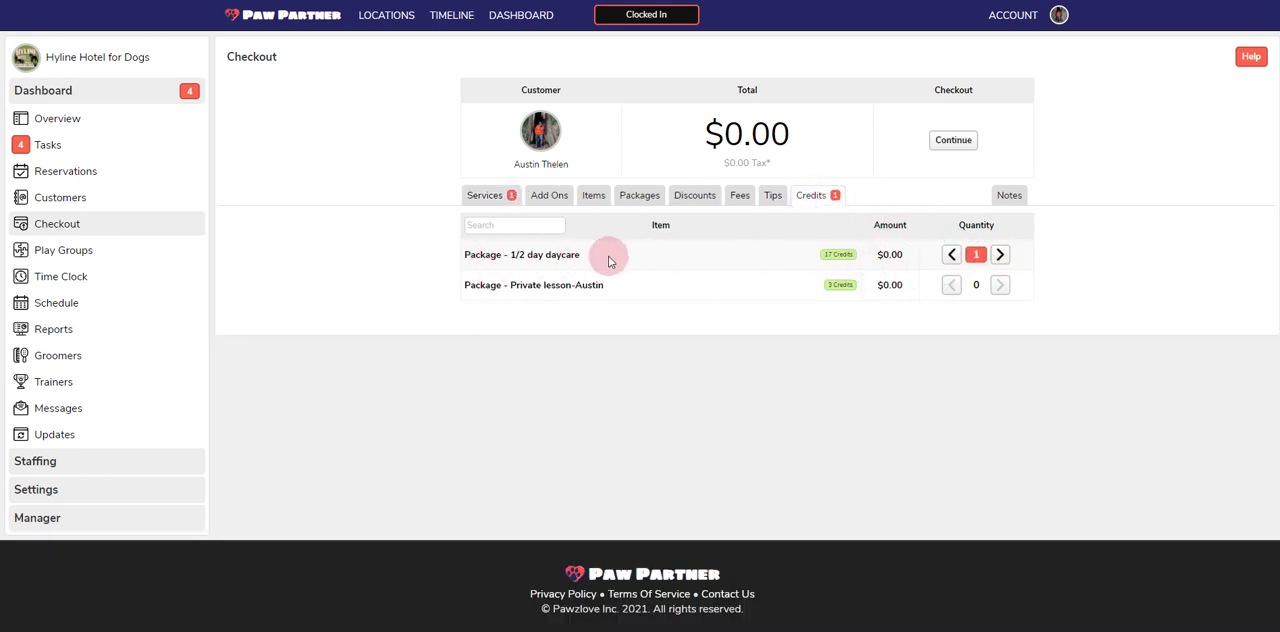
{"action": "left_click", "coordinate": [949, 146]}
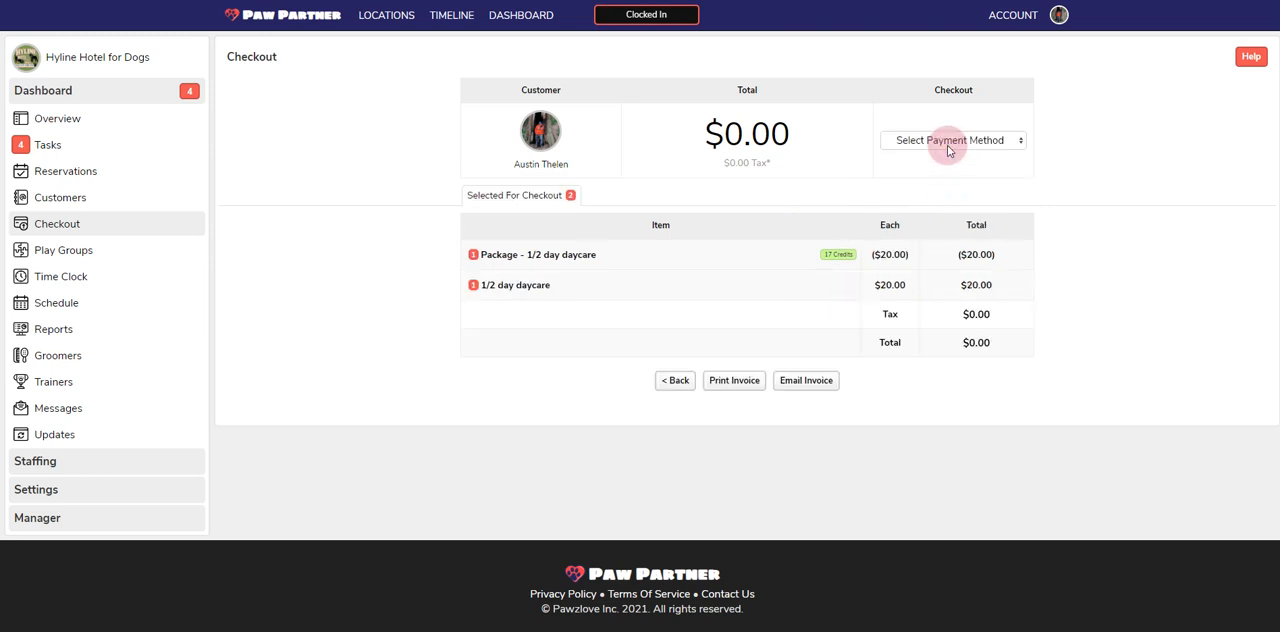
{"action": "left_click", "coordinate": [947, 145]}
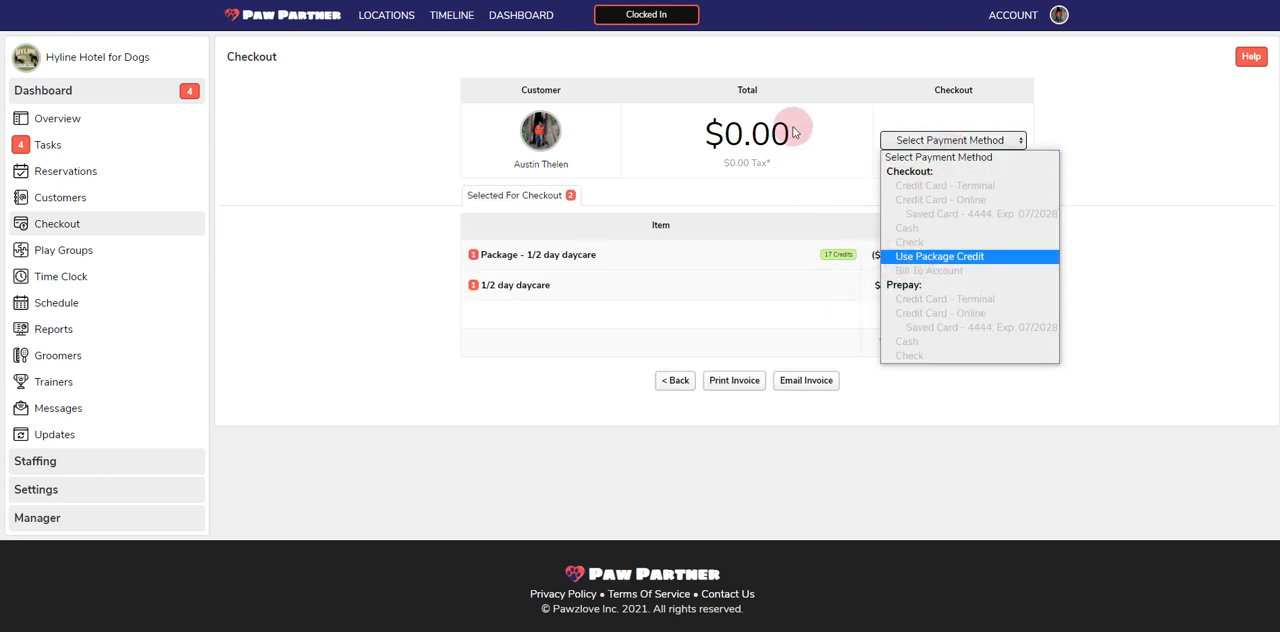
{"action": "left_click", "coordinate": [910, 256]}
{"action": "left_click", "coordinate": [795, 413]}
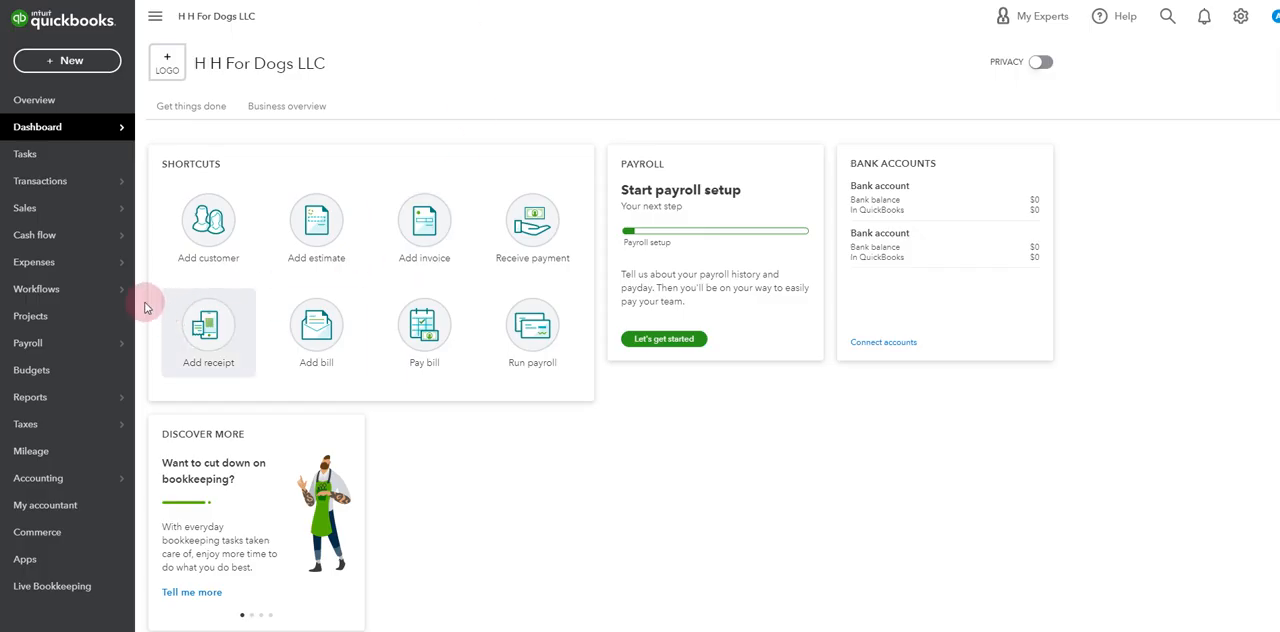
Switch to QuickBooks and view the list of all sales transactions
{"action": "mouse_move", "coordinate": [89, 200]}
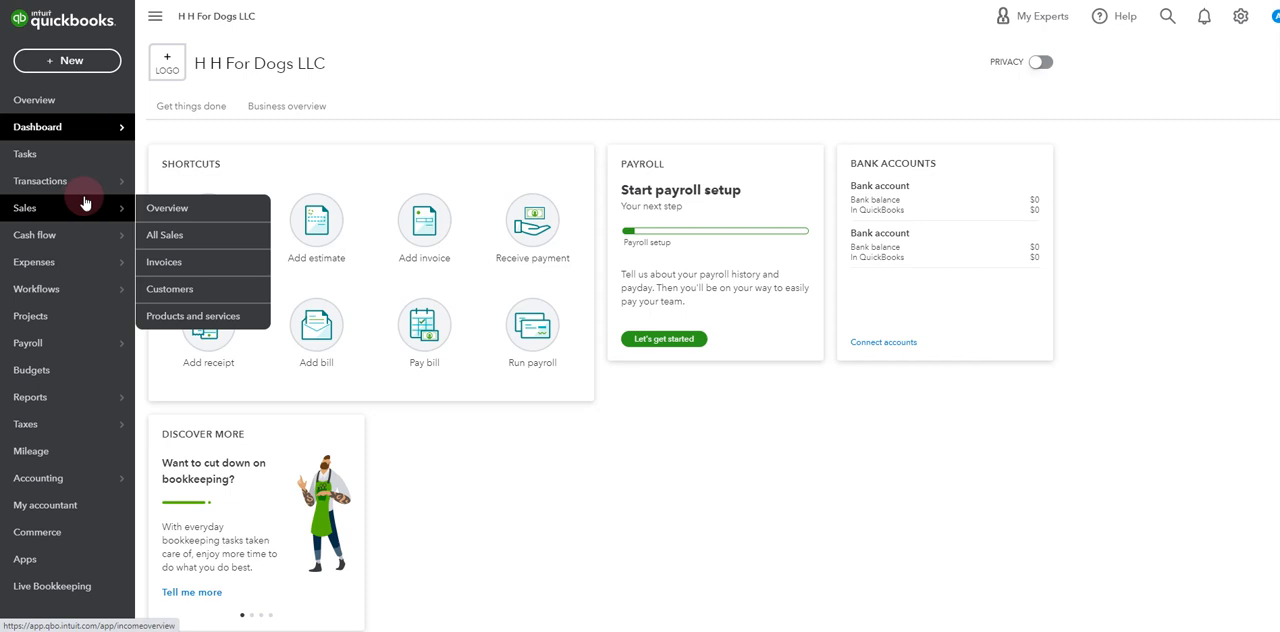
{"action": "left_click", "coordinate": [172, 236]}
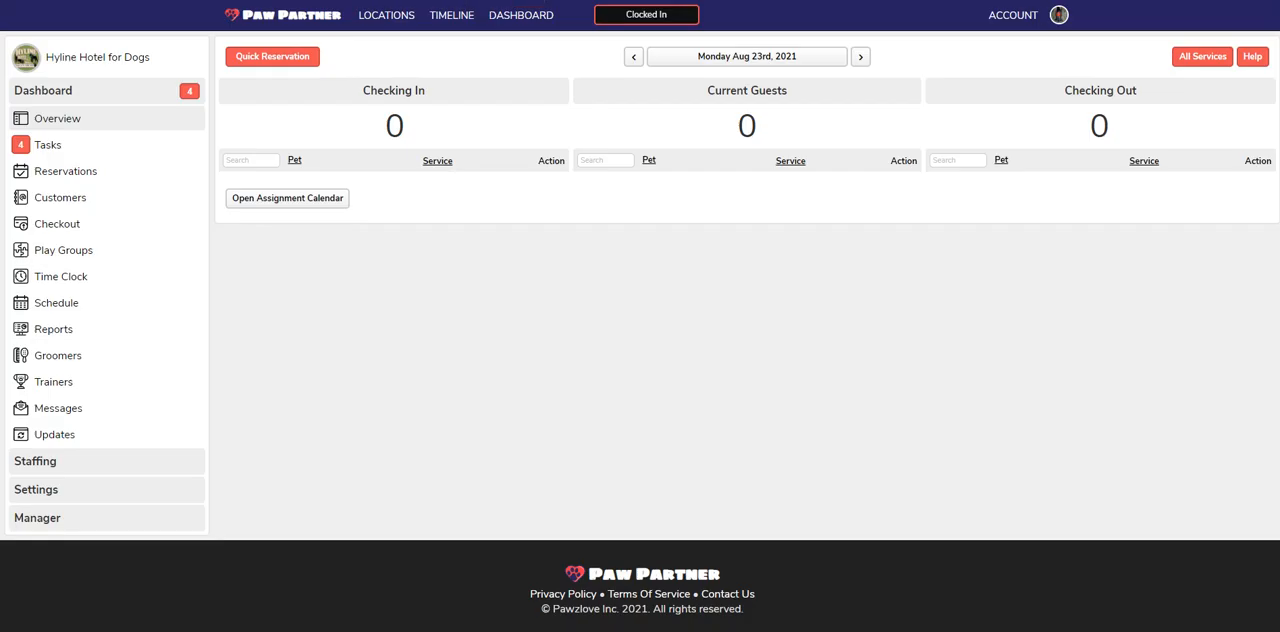
Return to Paw Partner and start another checkout for the owner of the pet "naami"
{"action": "left_click", "coordinate": [120, 226]}
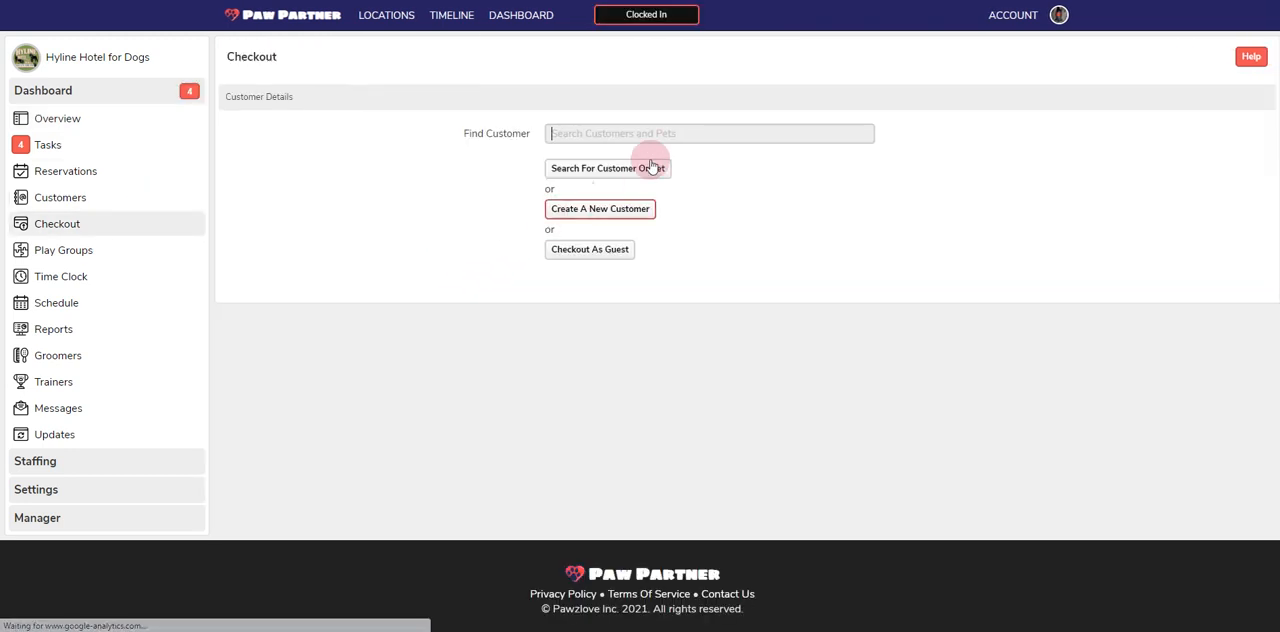
{"action": "type", "text": "naami"}
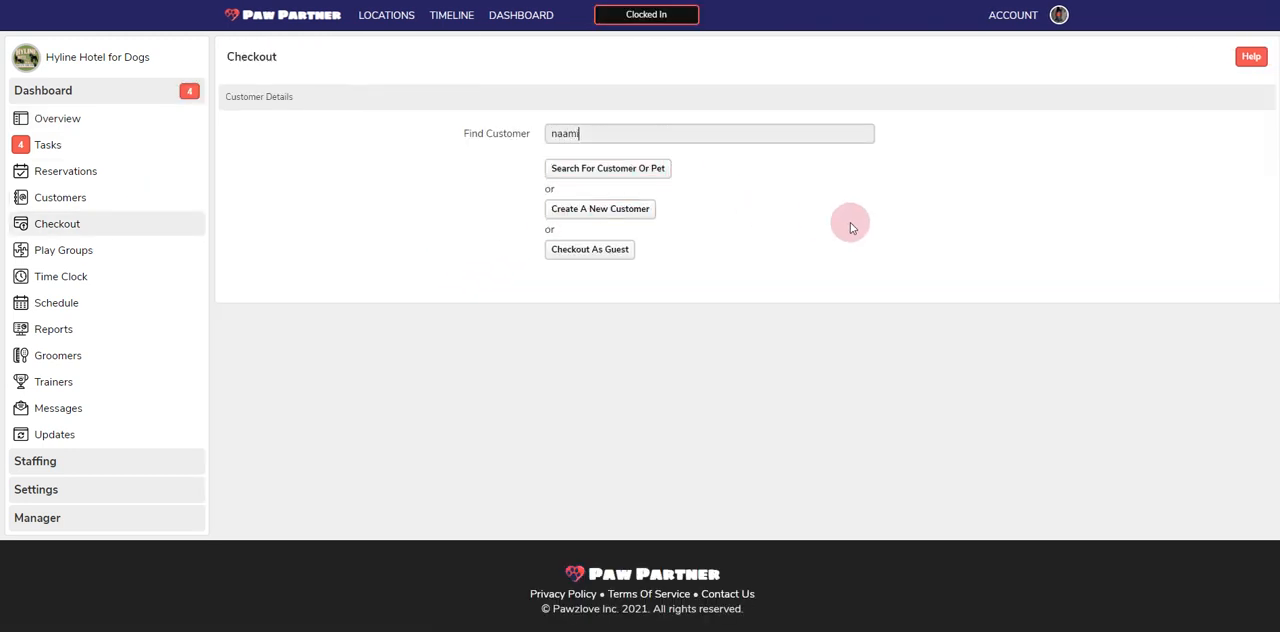
{"action": "left_click", "coordinate": [464, 321]}
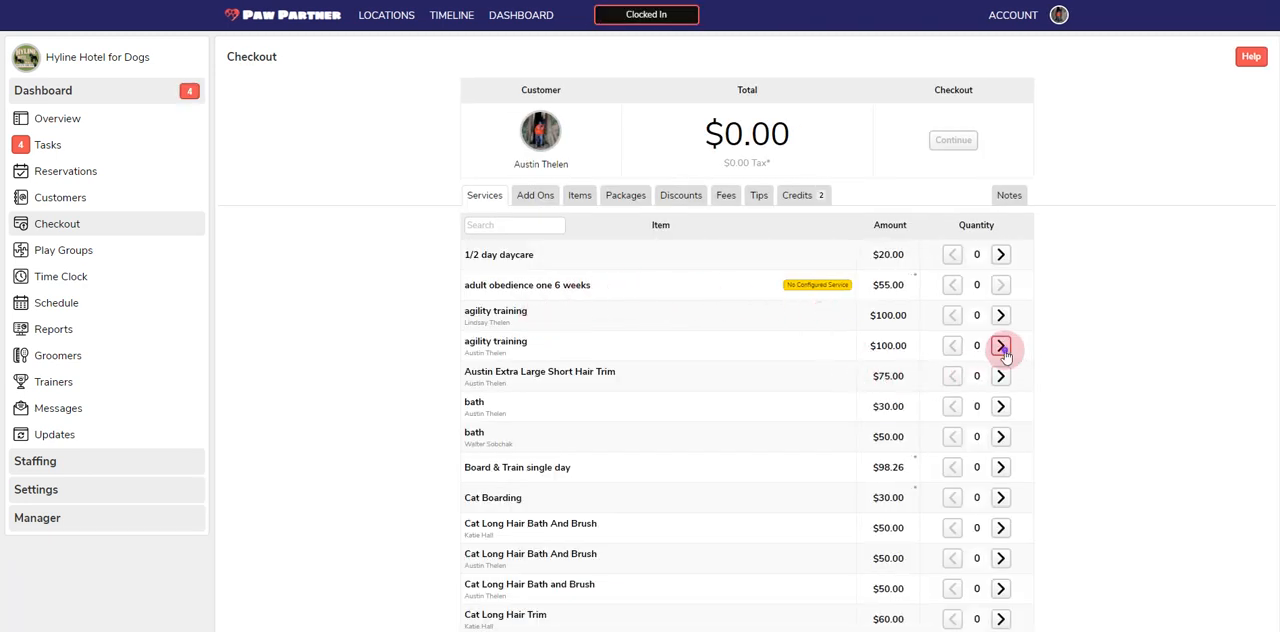
Check out one of the second-listed $100.00 agility training service and charge it to the customer's saved credit card
{"action": "left_click", "coordinate": [1001, 346]}
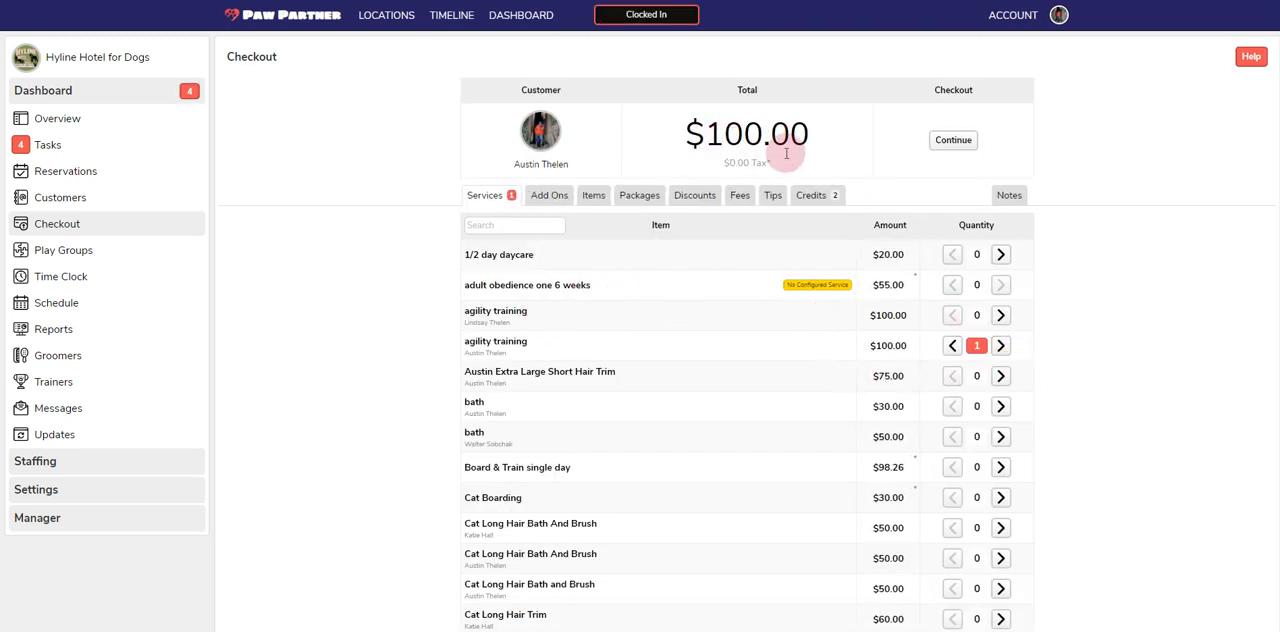
{"action": "left_click", "coordinate": [953, 140]}
{"action": "left_click", "coordinate": [952, 140]}
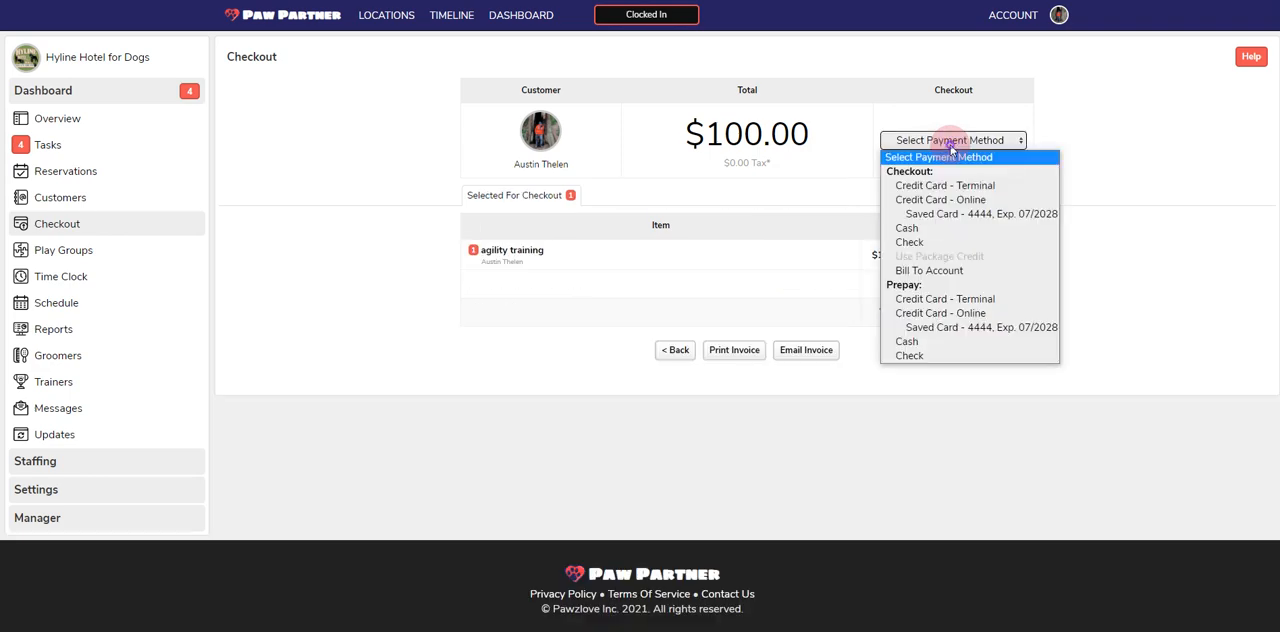
{"action": "left_click", "coordinate": [963, 214]}
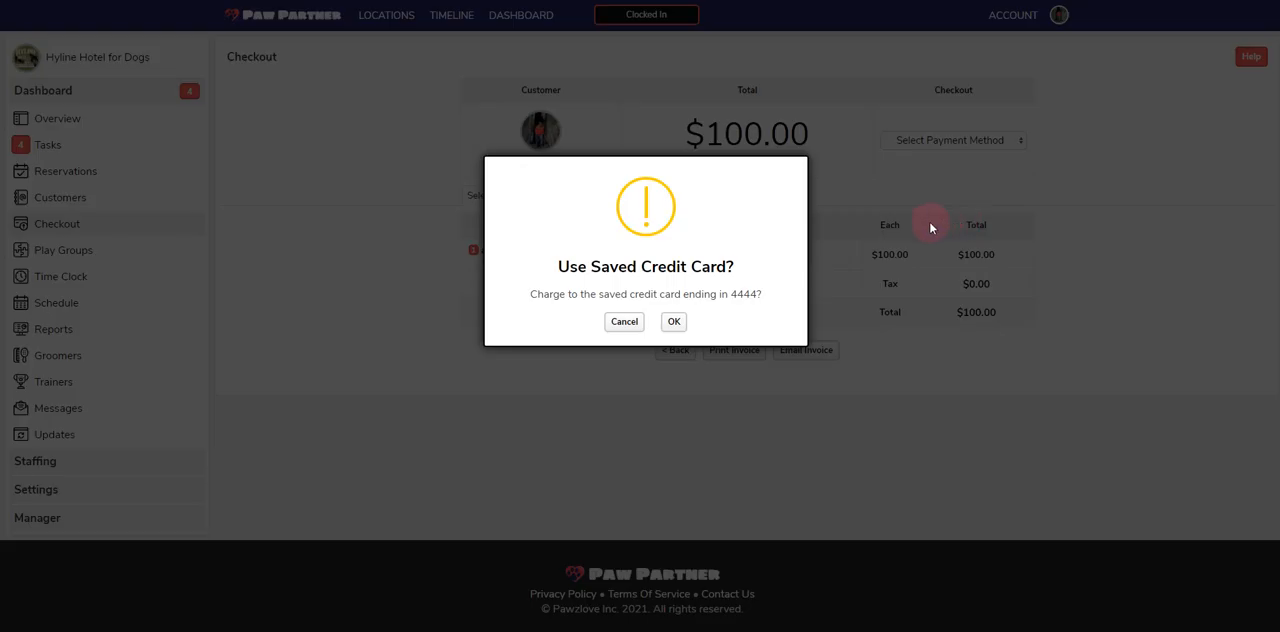
{"action": "left_click", "coordinate": [676, 322]}
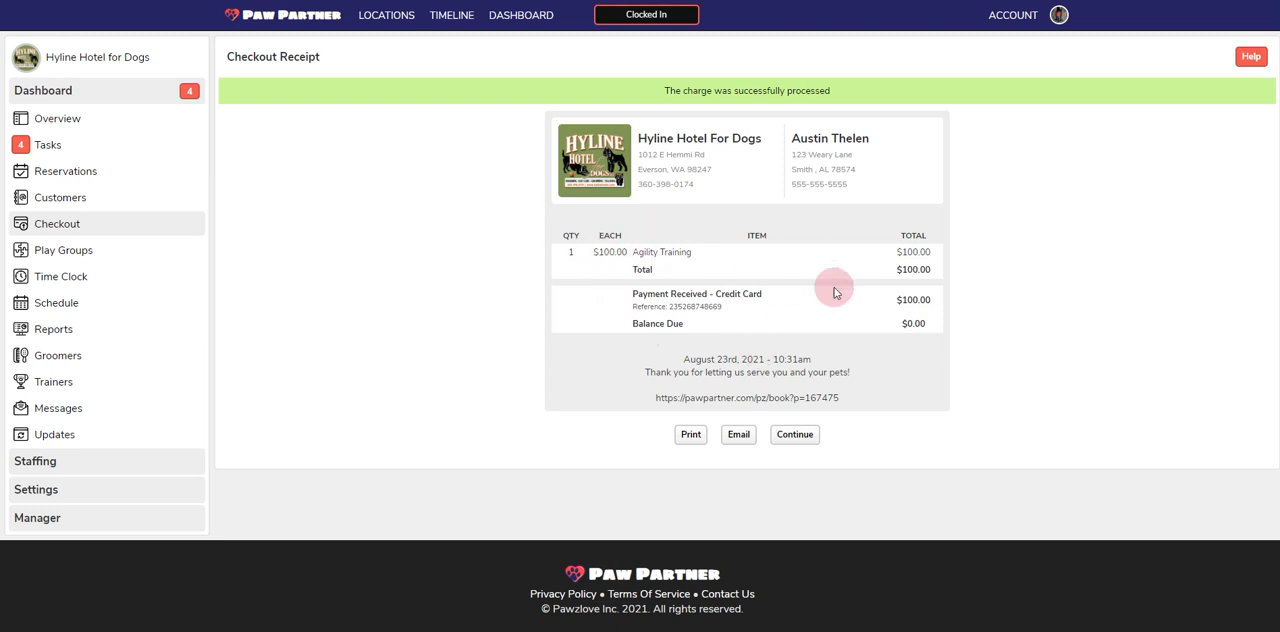
{"action": "left_click", "coordinate": [815, 434]}
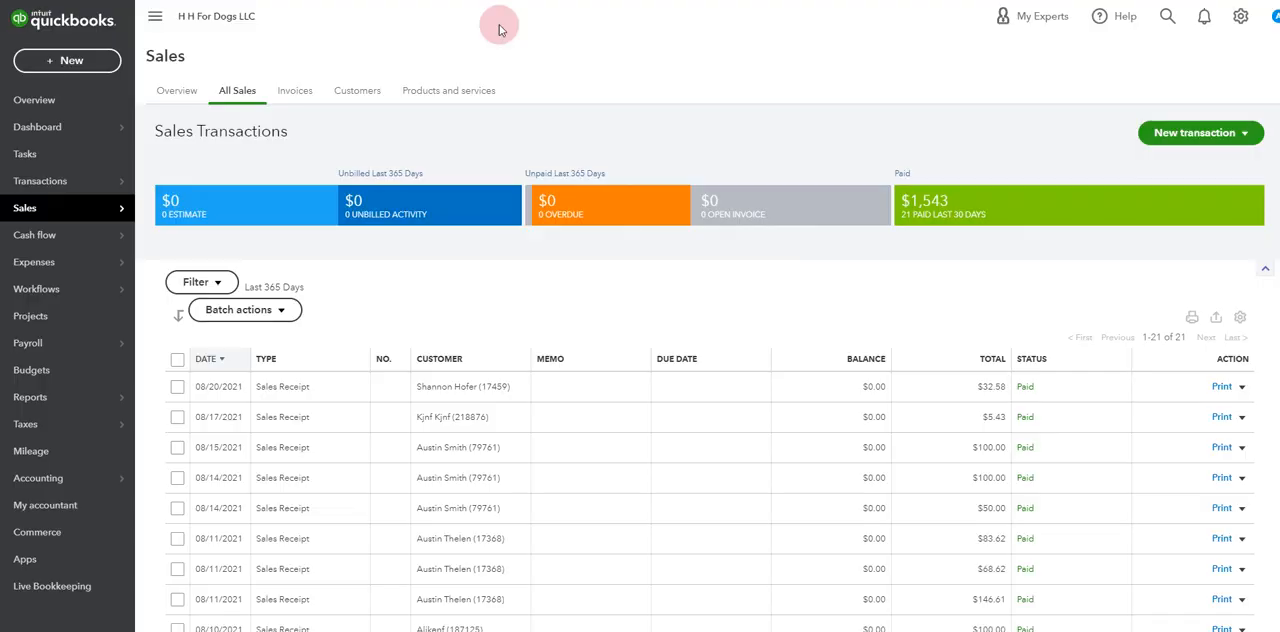
Switch to QuickBooks, refresh the all-sales list and examine the 08/23/2021 sales receipt's deposit account, line item and totals
{"action": "mouse_move", "coordinate": [50, 208]}
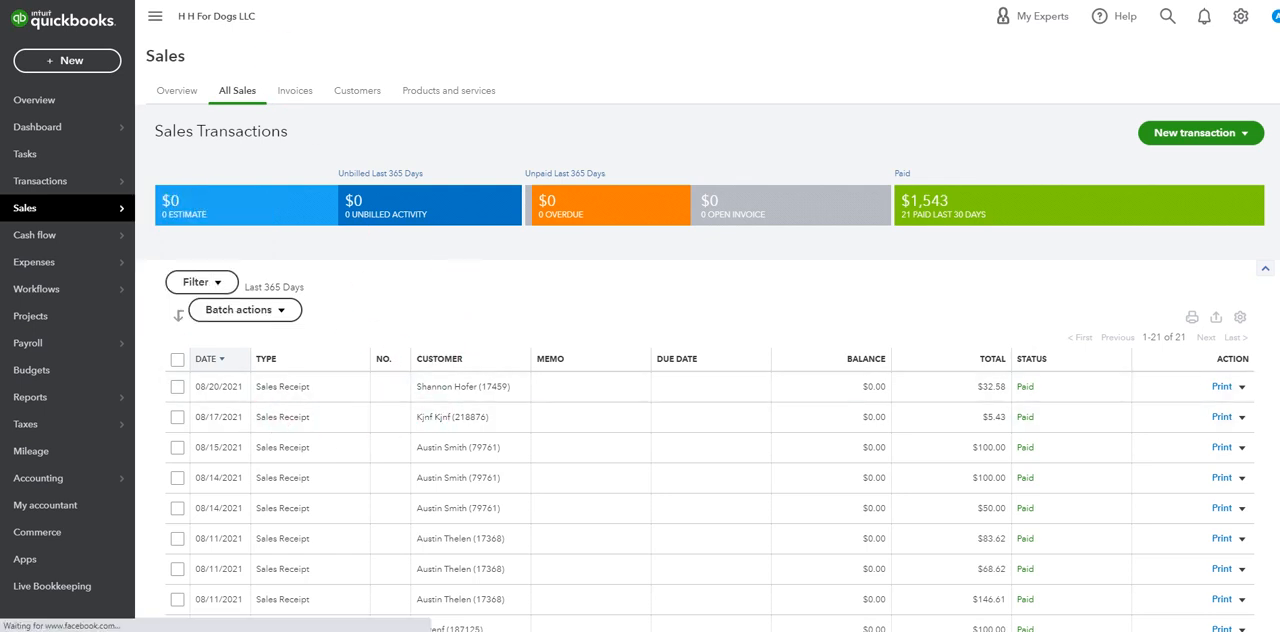
{"action": "left_click", "coordinate": [674, 458]}
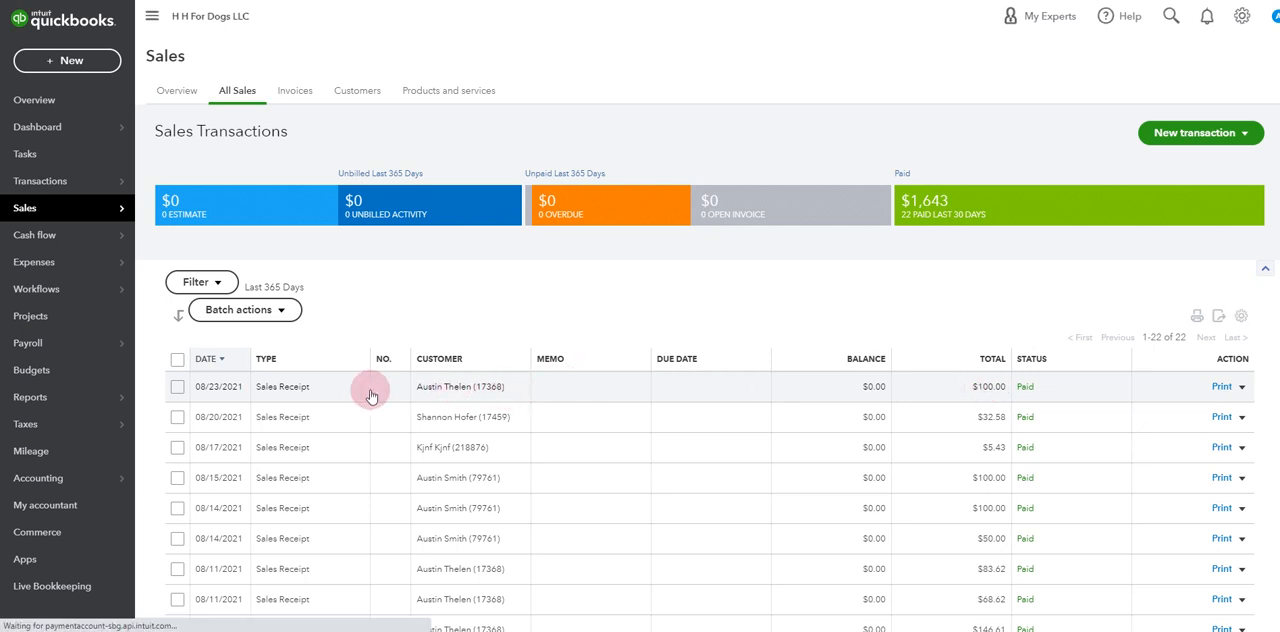
{"action": "left_click", "coordinate": [322, 392]}
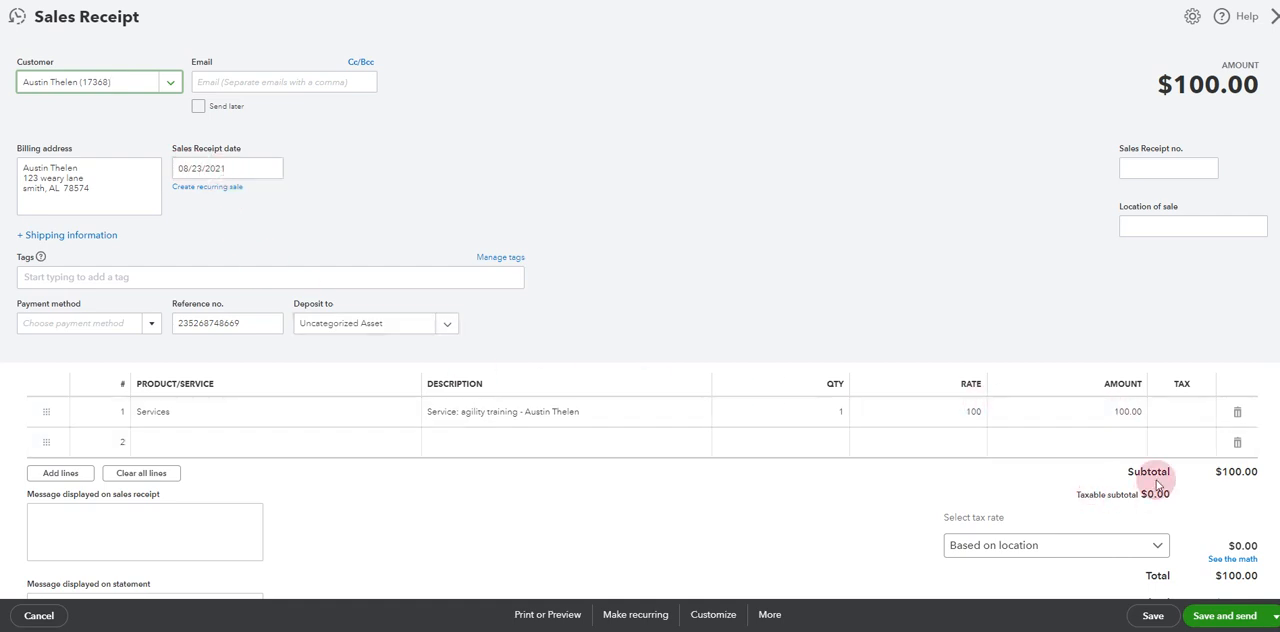
{"action": "scroll", "coordinate": [1195, 480], "scroll_direction": "down", "scroll_amount": 1}
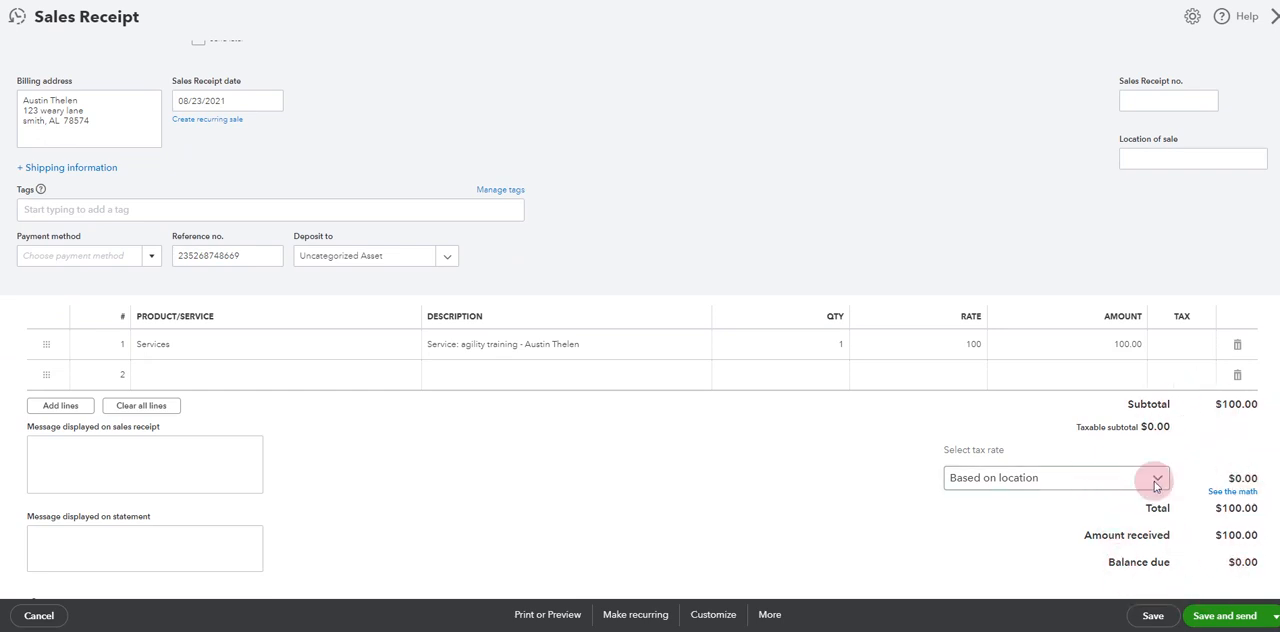
{"action": "scroll", "coordinate": [735, 495], "scroll_direction": "up", "scroll_amount": 2}
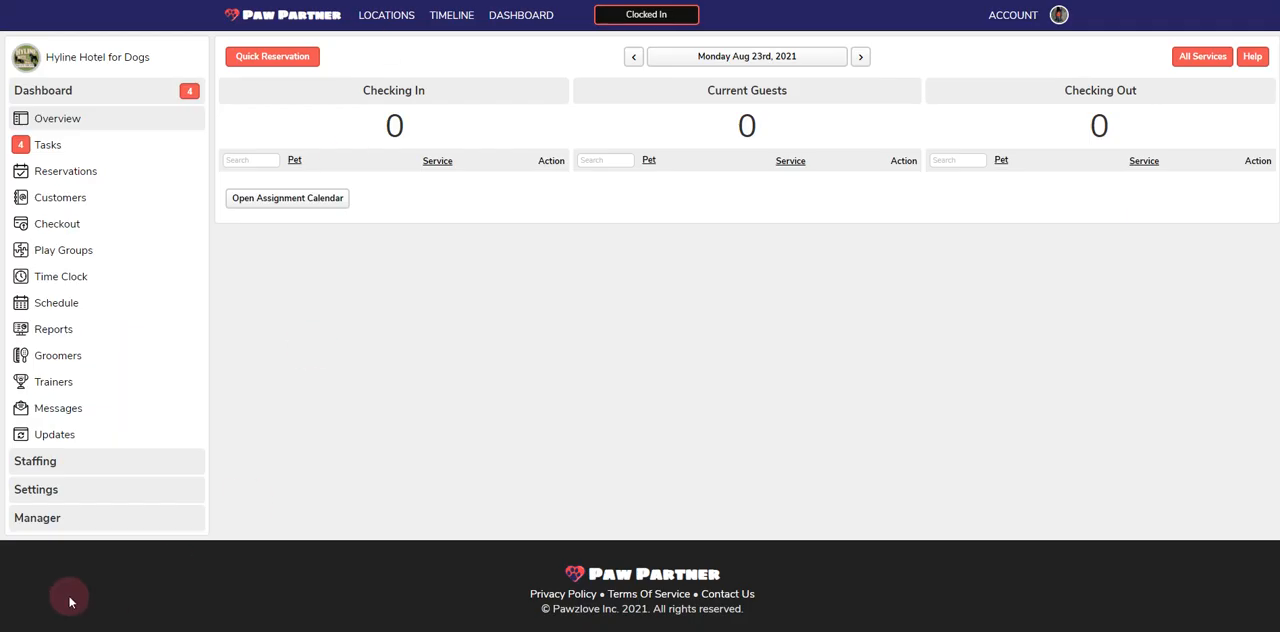
Refund the full 100.00 of the newest agility training payment in the payments register with the note "test"
{"action": "left_click", "coordinate": [37, 519]}
{"action": "left_click", "coordinate": [57, 312]}
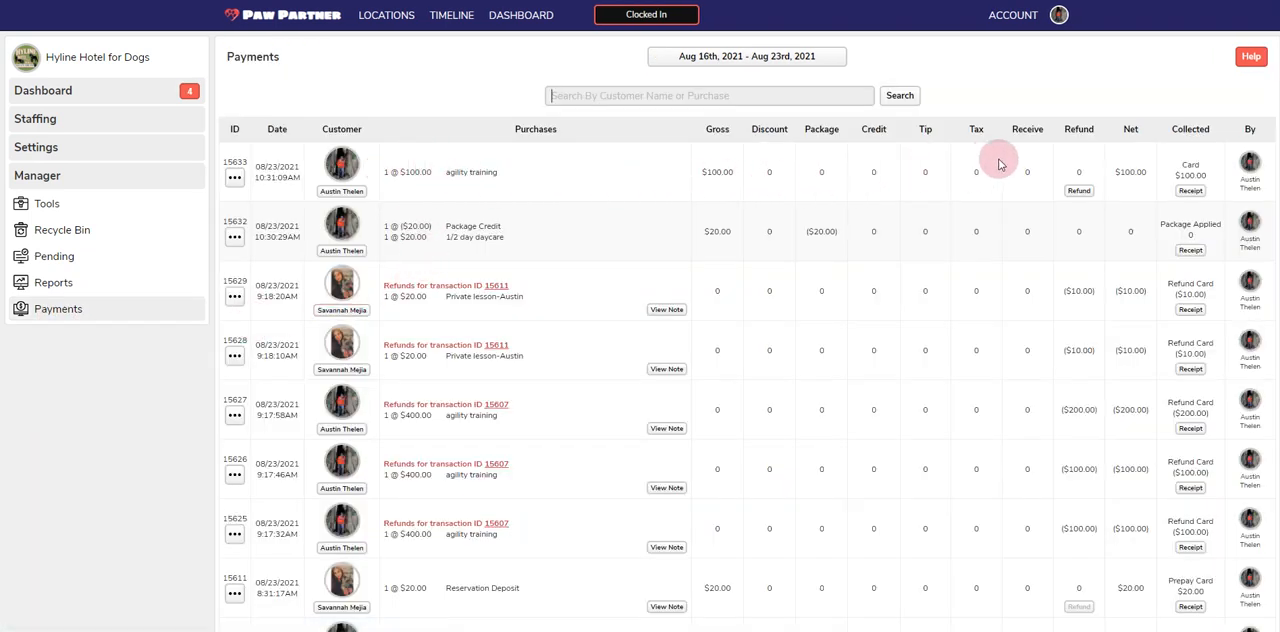
{"action": "left_click", "coordinate": [1079, 189]}
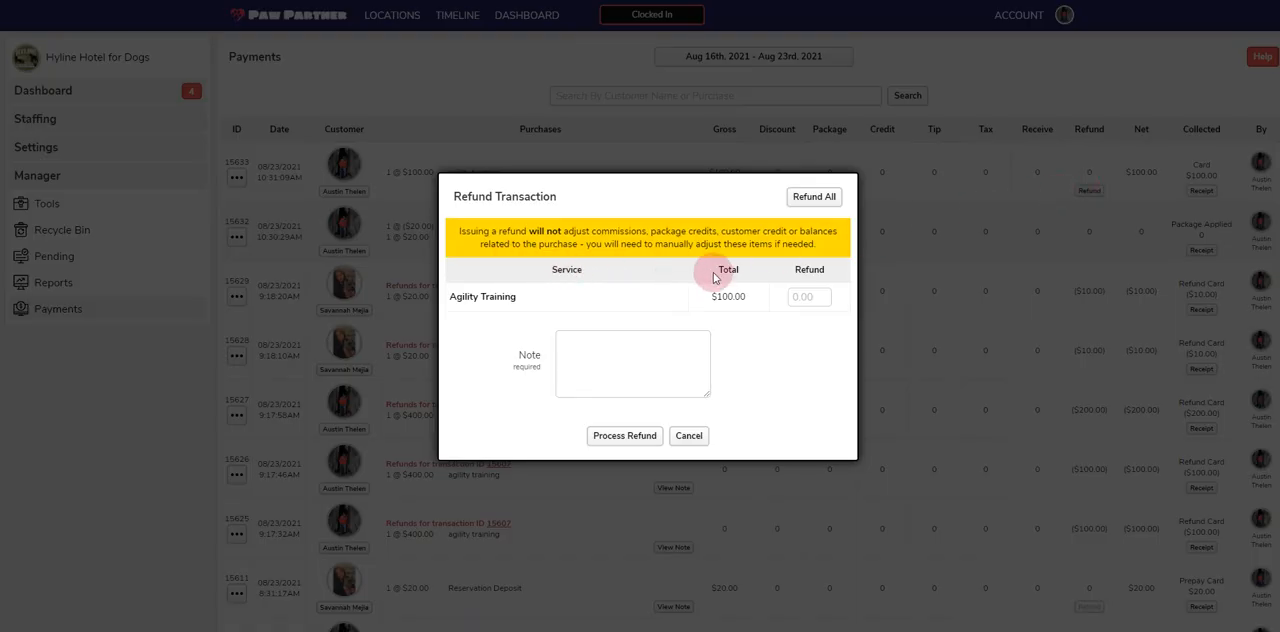
{"action": "left_click", "coordinate": [804, 298]}
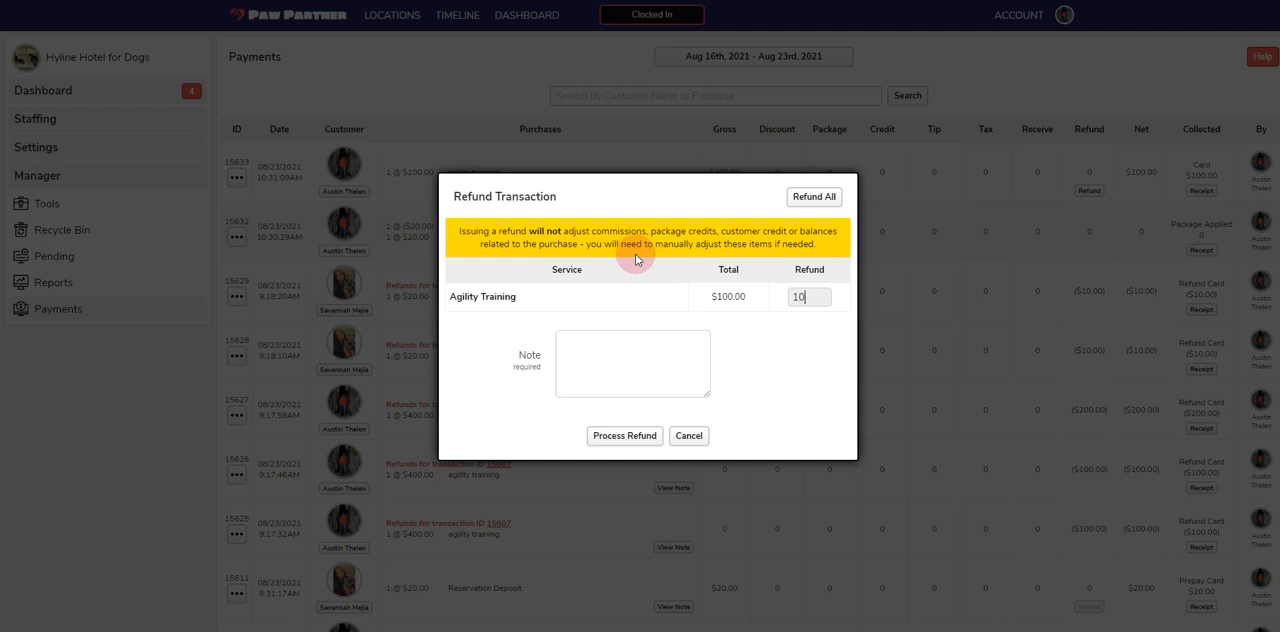
{"action": "left_click", "coordinate": [610, 371]}
{"action": "type", "text": "test"}
{"action": "left_click", "coordinate": [622, 436]}
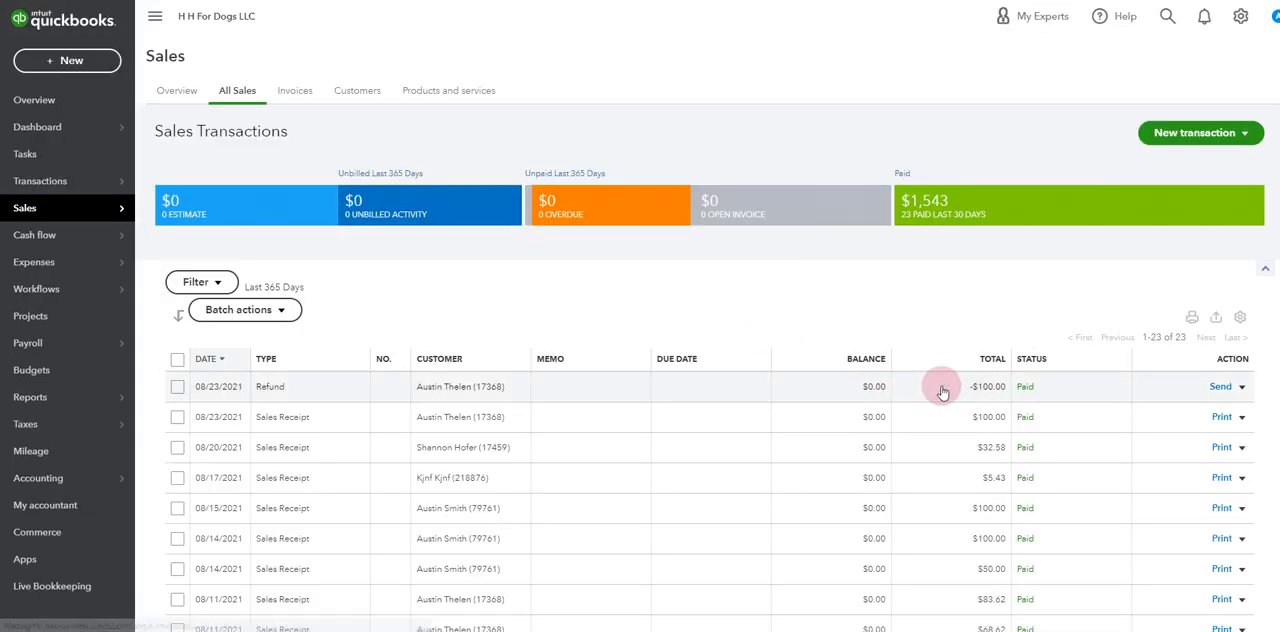
Switch to QuickBooks and examine the 08/23/2021 refund receipt's refund-from account, line item and totals
{"action": "left_click", "coordinate": [440, 391]}
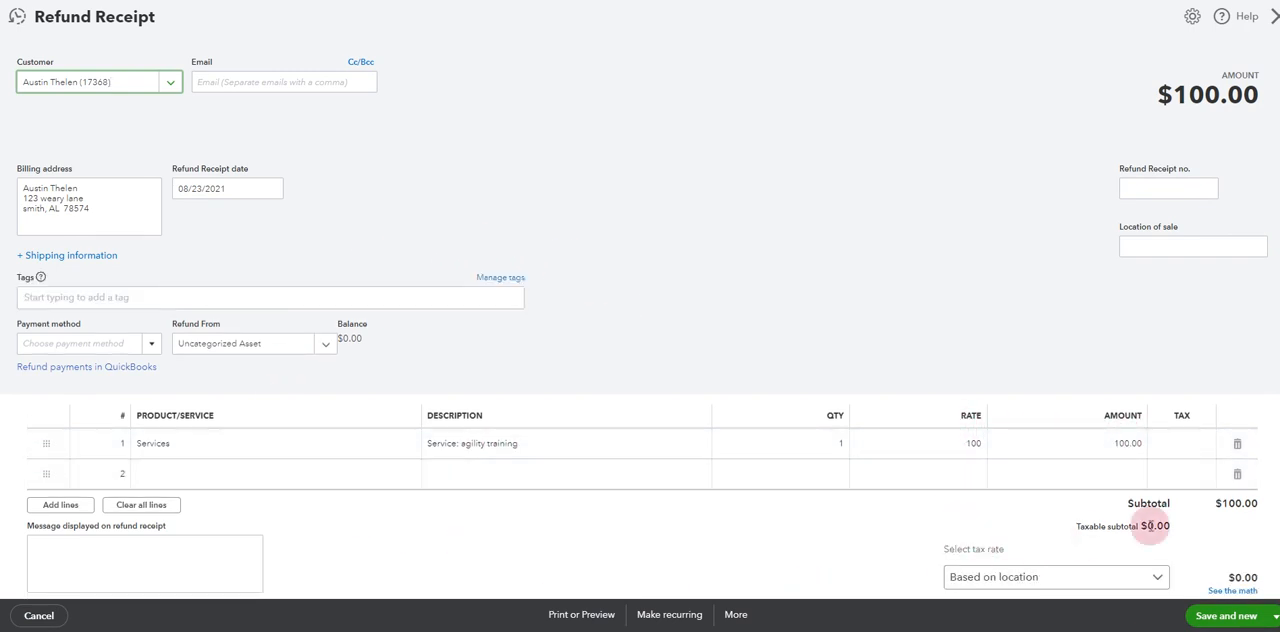
{"action": "key", "text": "alt+Left"}
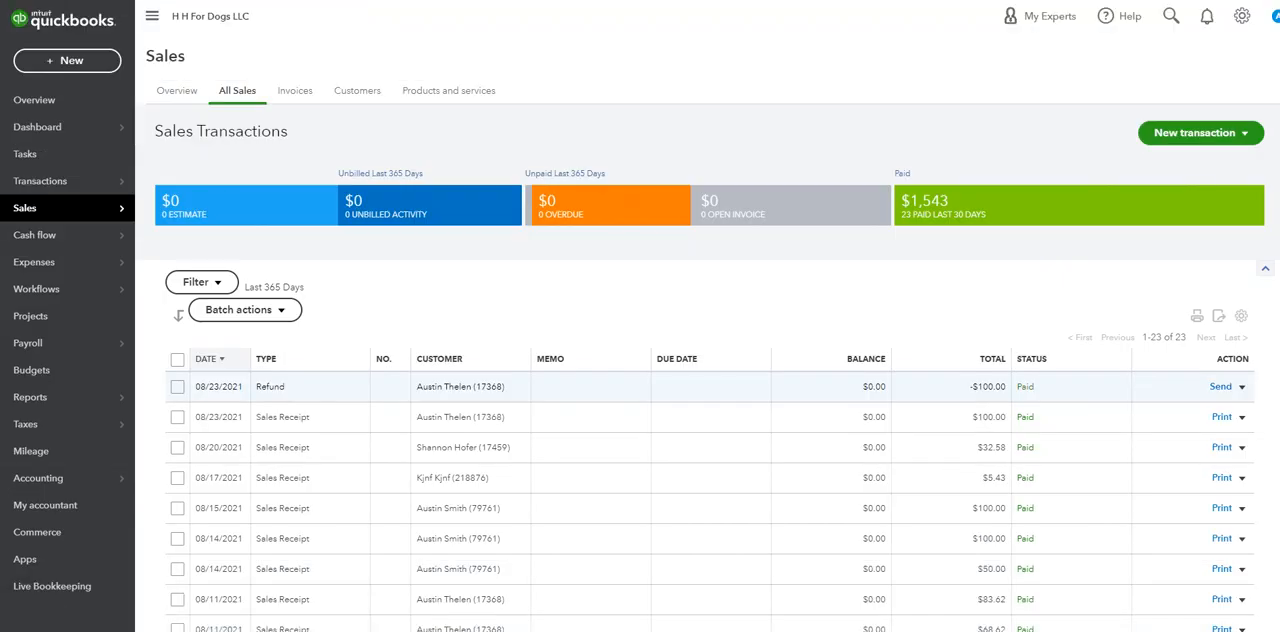
Return to Paw Partner and start a new checkout for the owner of the pet "naami"
{"action": "key", "text": "ctrl+shift+Tab"}
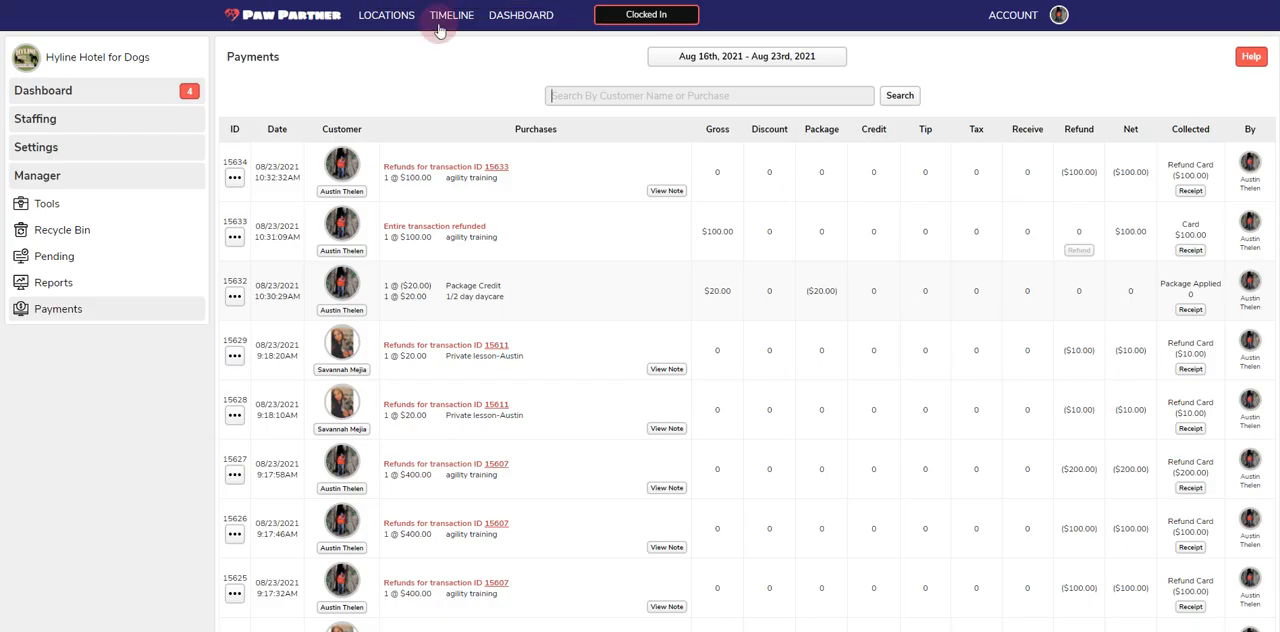
{"action": "left_click", "coordinate": [74, 90]}
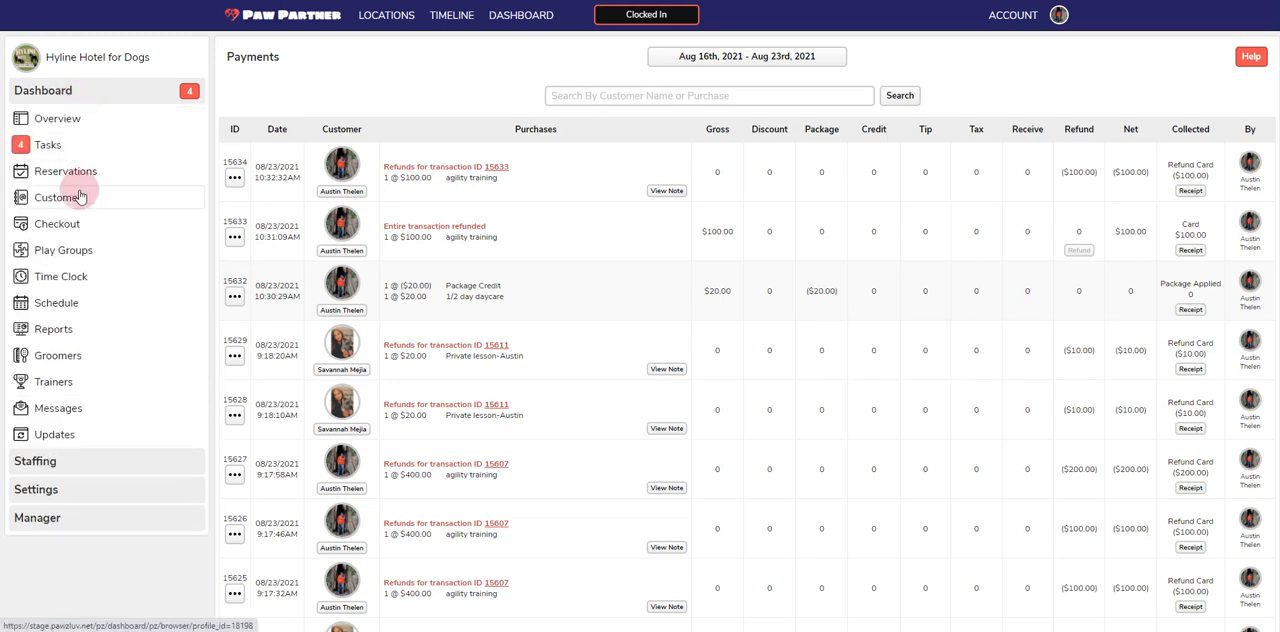
{"action": "left_click", "coordinate": [74, 222]}
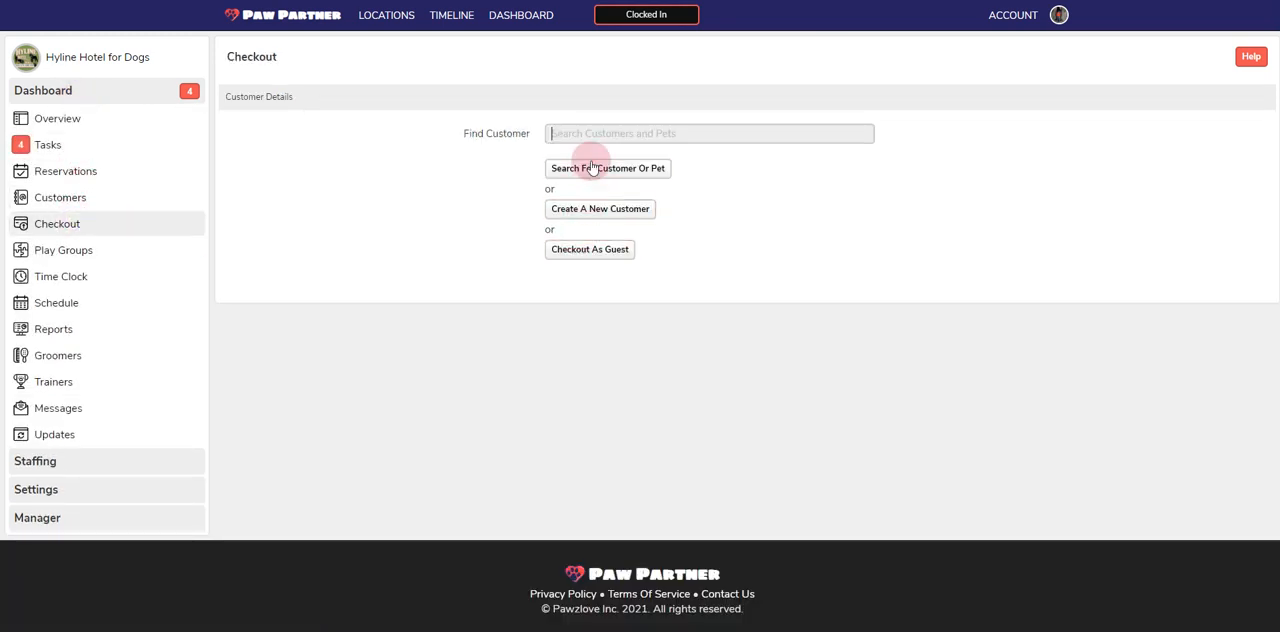
{"action": "type", "text": "naami"}
{"action": "left_click", "coordinate": [593, 168]}
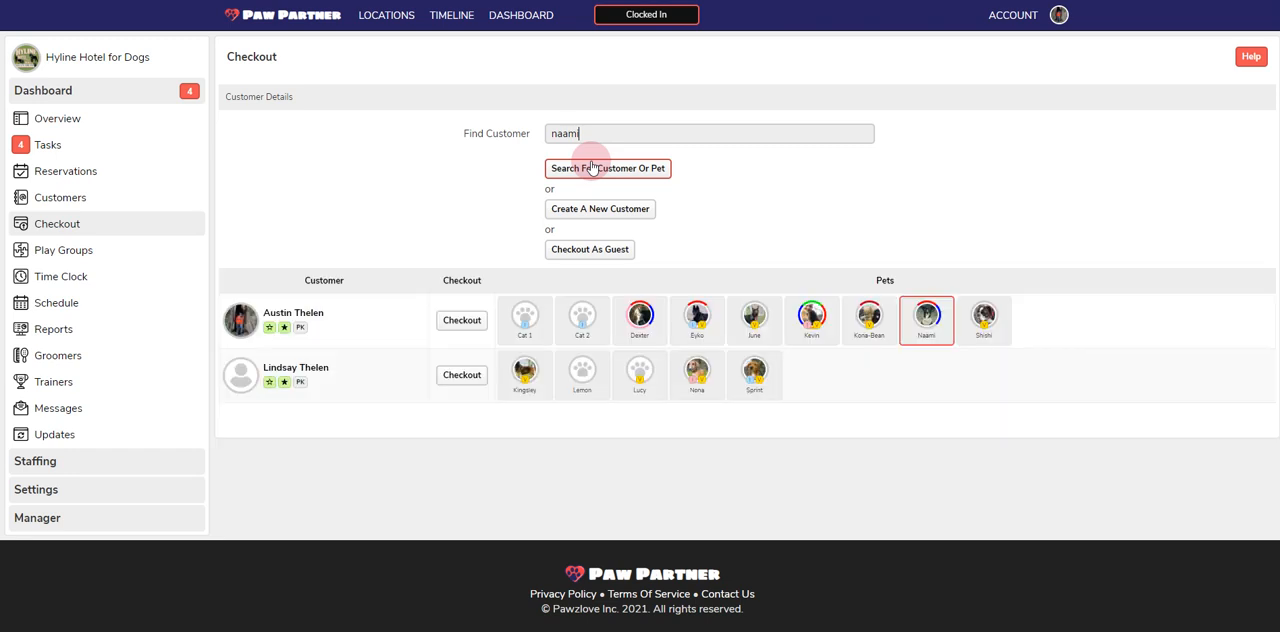
{"action": "left_click", "coordinate": [461, 320]}
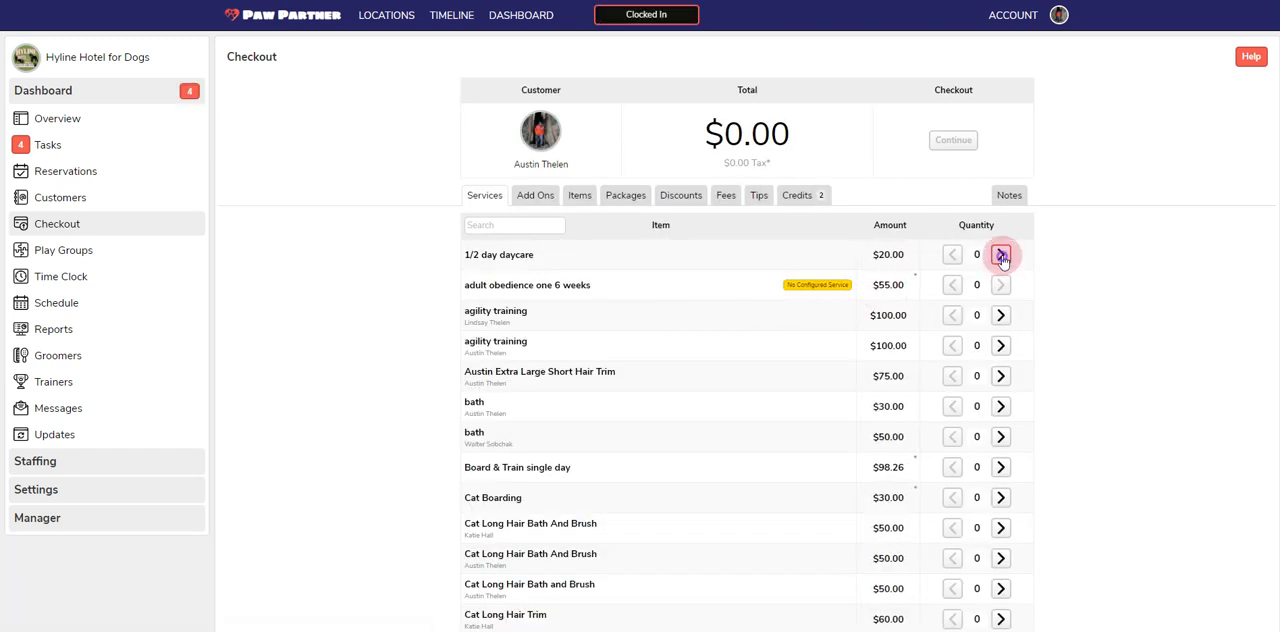
Check out one 1/2 day daycare on package credit and one first-listed $50.00 Cat Long Hair Bath And Brush, paid in cash
{"action": "left_click", "coordinate": [1001, 255]}
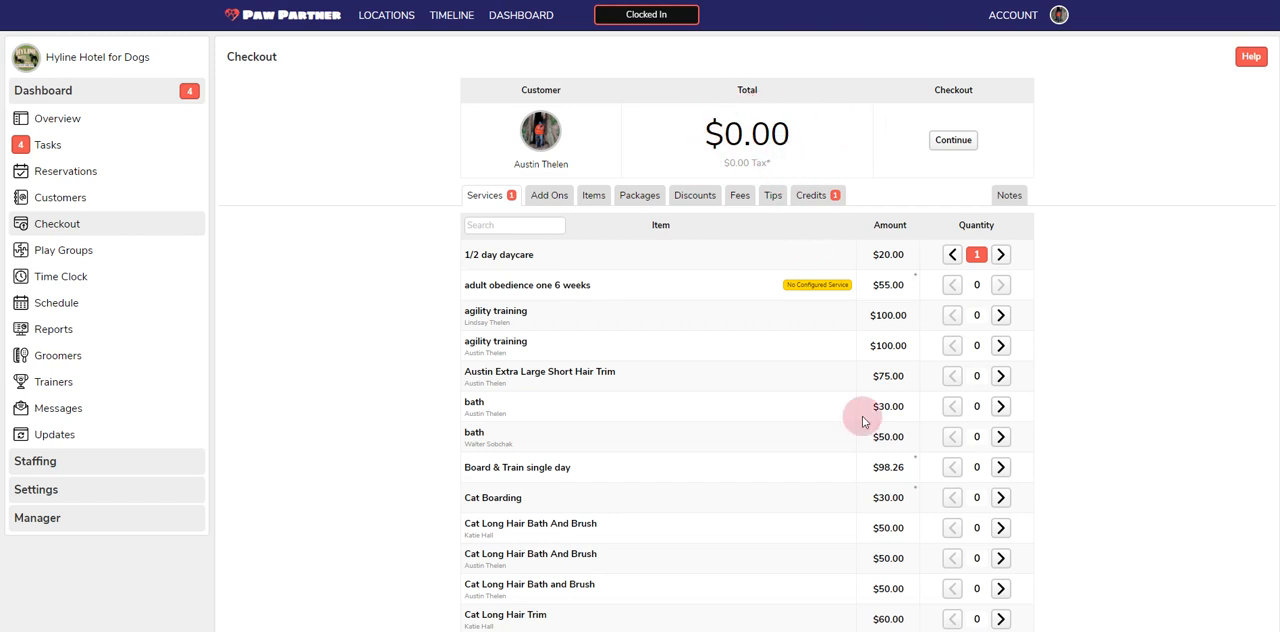
{"action": "left_click", "coordinate": [999, 527]}
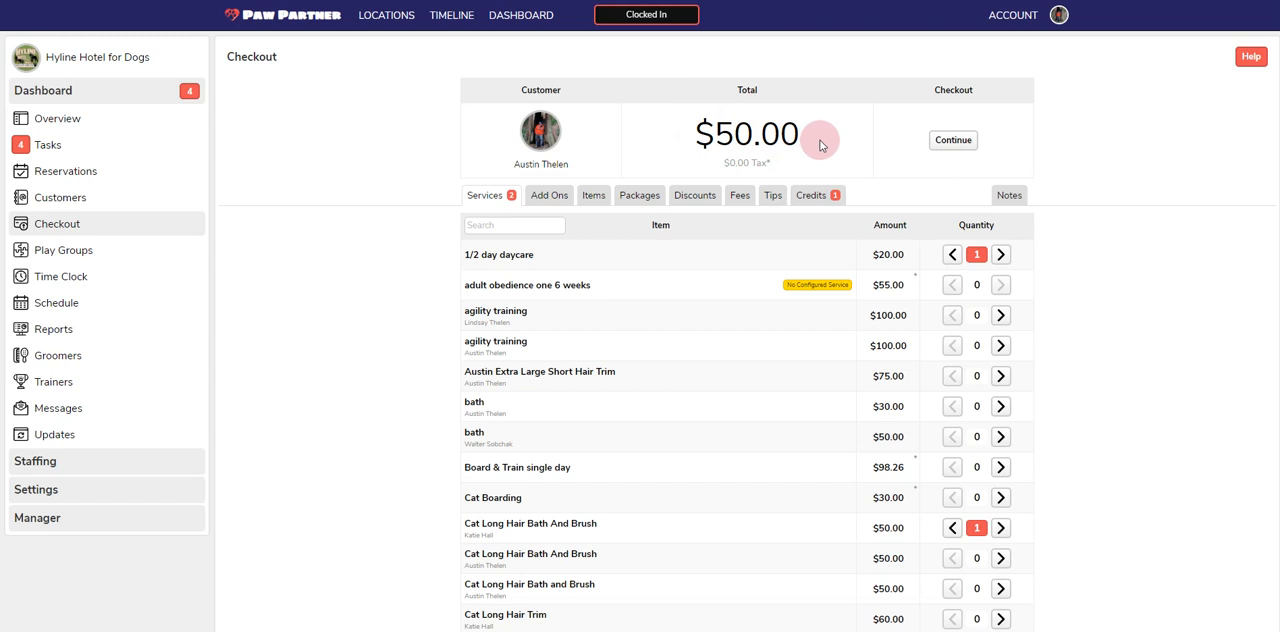
{"action": "left_click", "coordinate": [955, 141]}
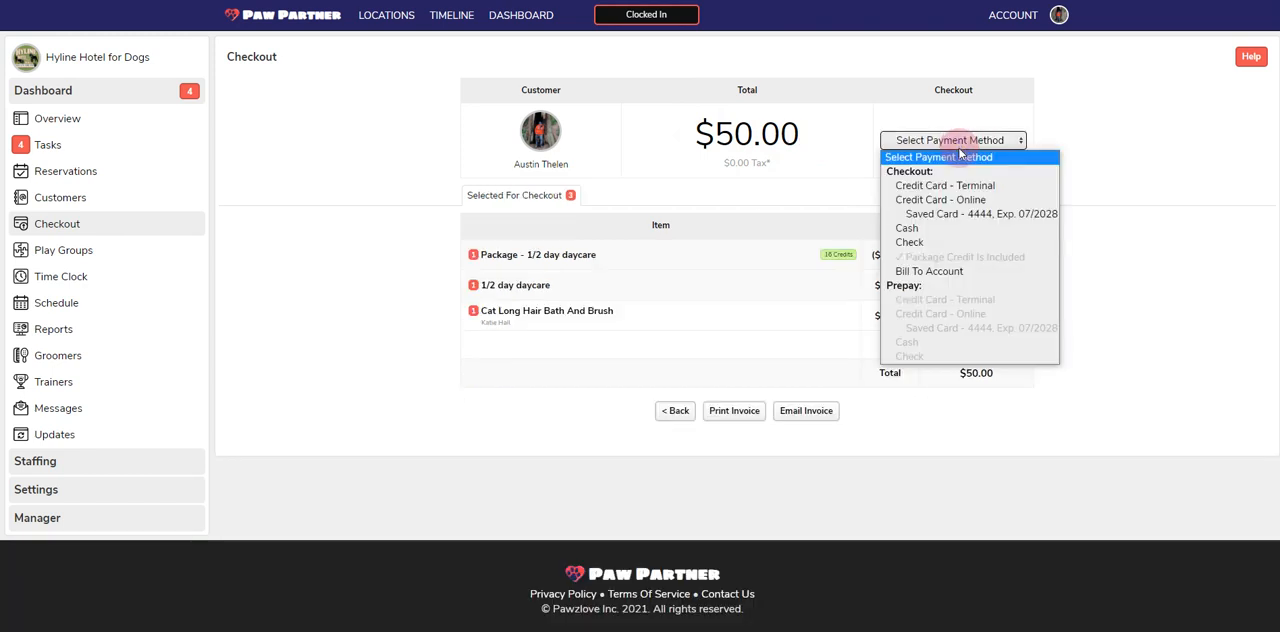
{"action": "left_click", "coordinate": [948, 230]}
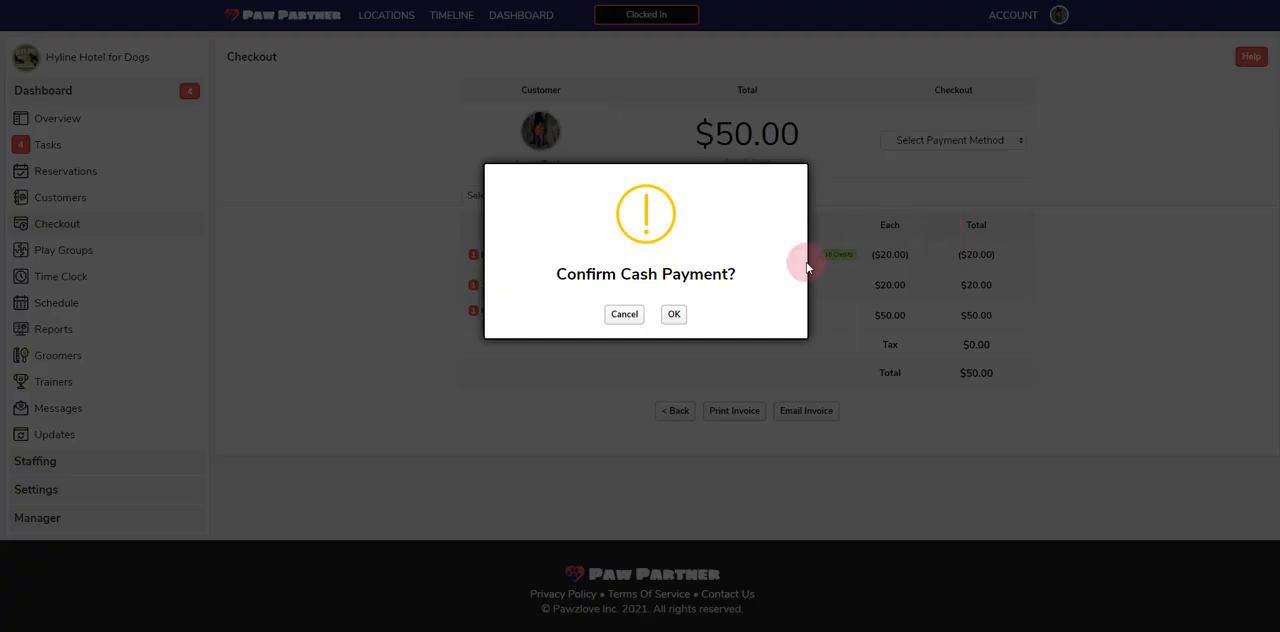
{"action": "left_click", "coordinate": [674, 314]}
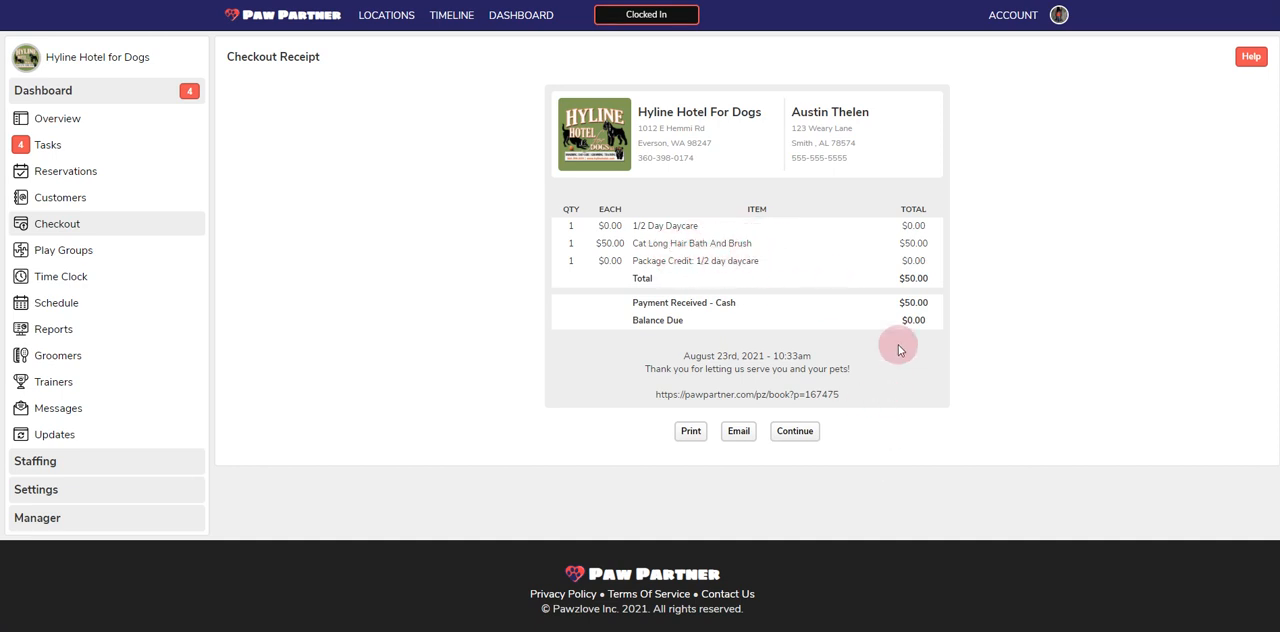
{"action": "left_click", "coordinate": [795, 432]}
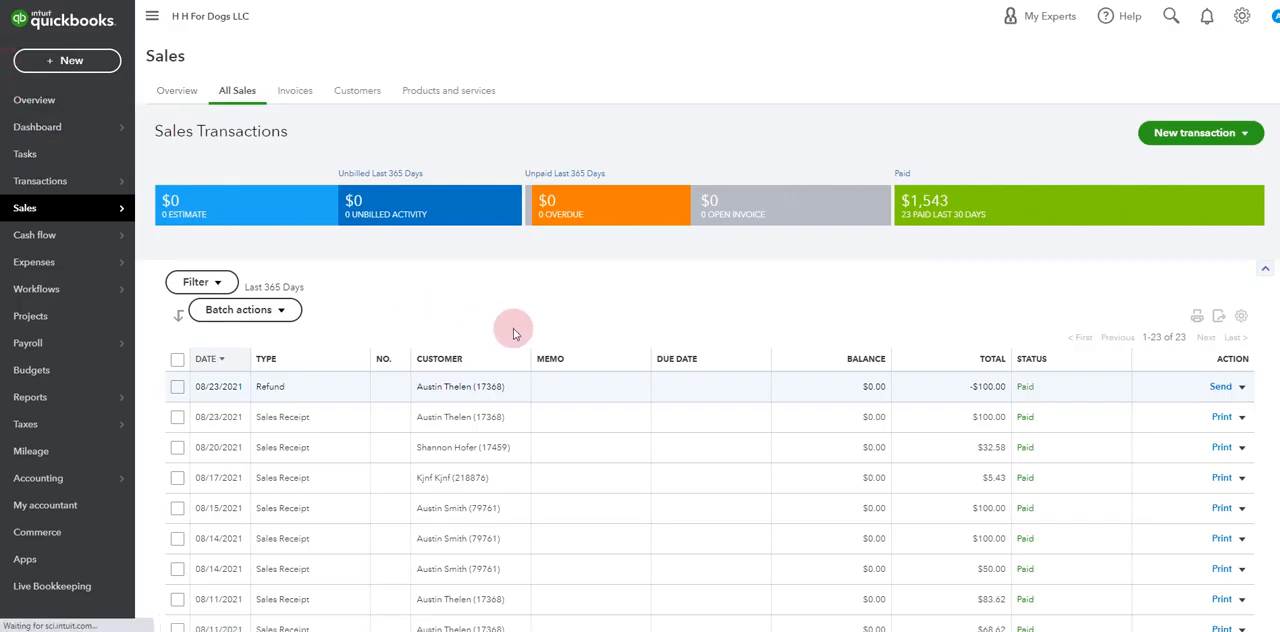
Switch to QuickBooks and examine the newest sales receipt's payment method, line items and available deposit accounts
{"action": "left_click", "coordinate": [499, 399]}
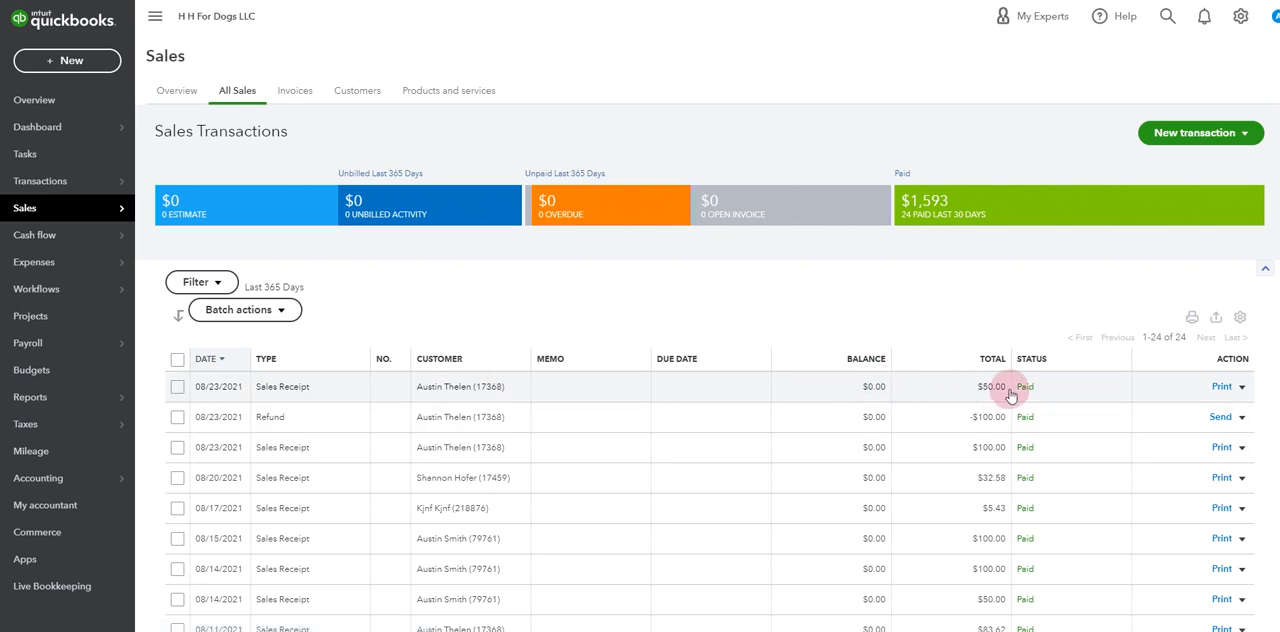
{"action": "left_click", "coordinate": [420, 394]}
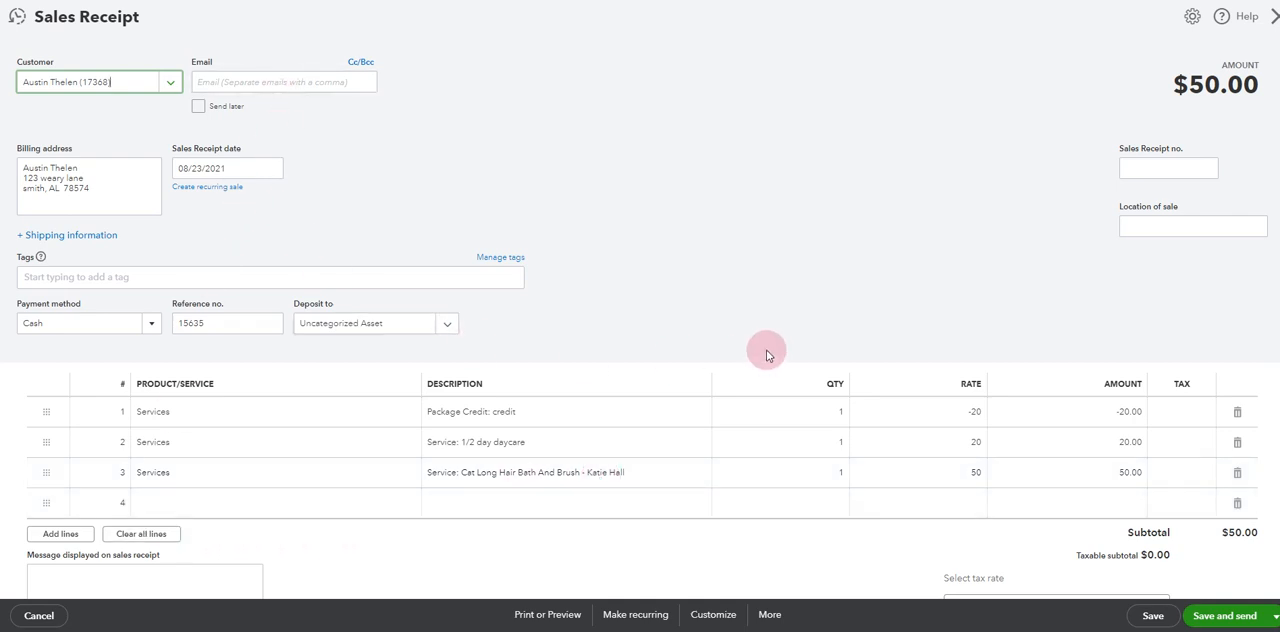
{"action": "left_click", "coordinate": [450, 323]}
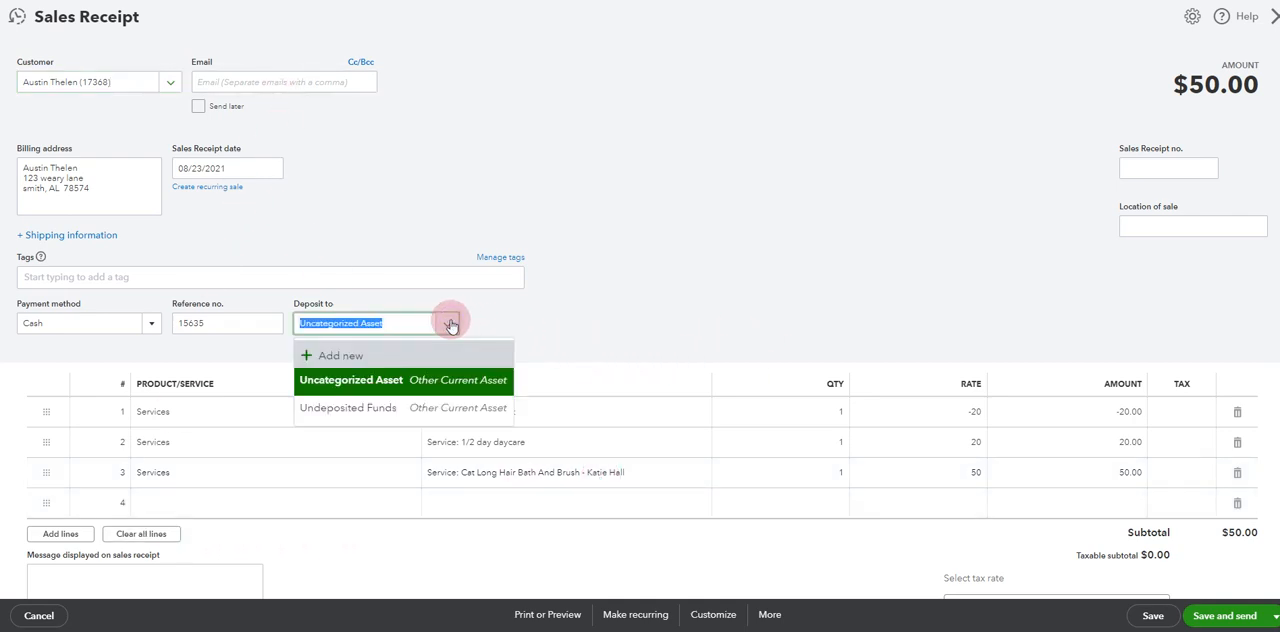
{"action": "left_click", "coordinate": [585, 318]}
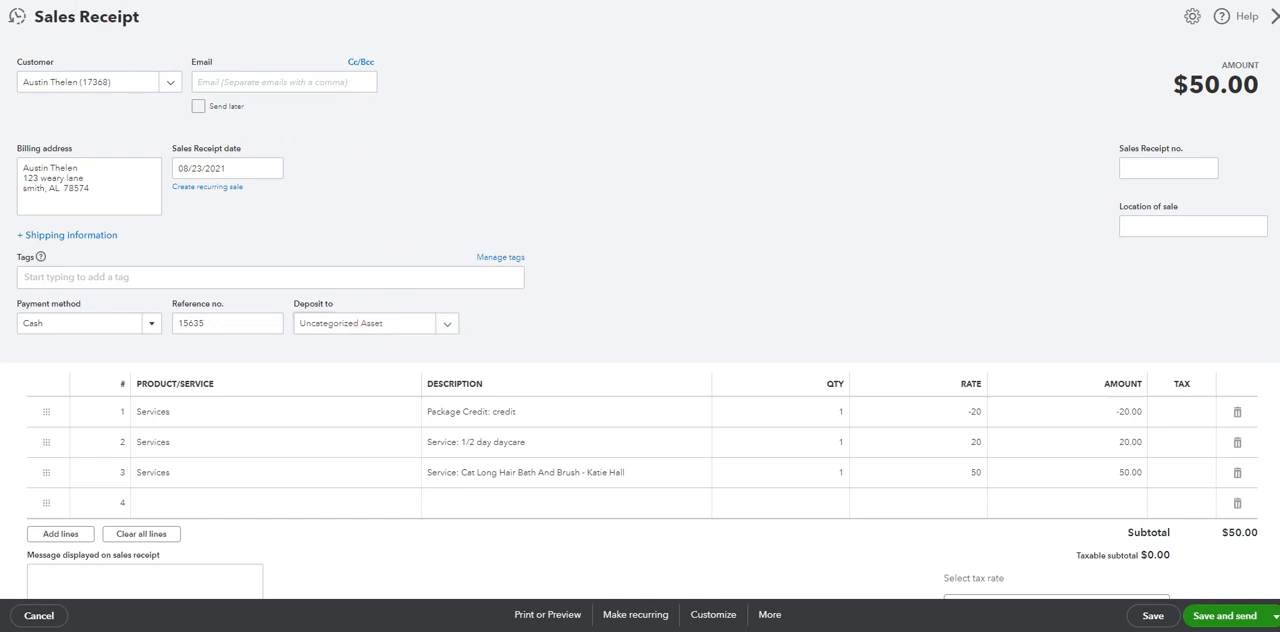
{"action": "key", "text": "alt+Left"}
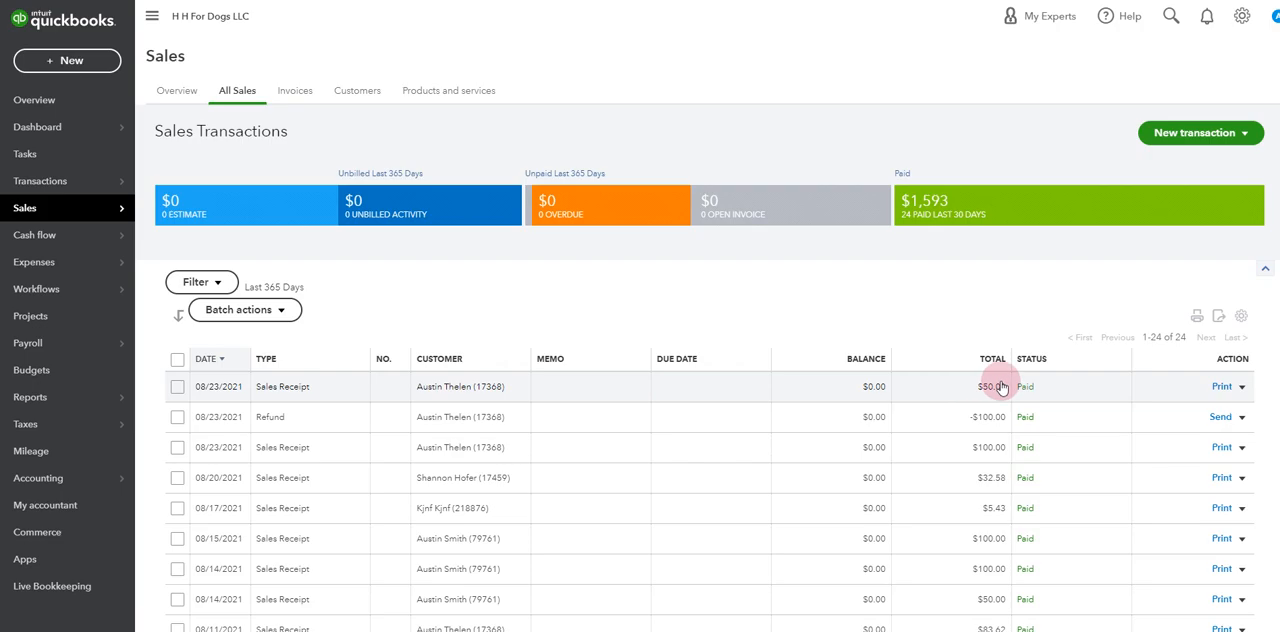
Return to Paw Partner and delete the newest cash transaction, containing the daycare and cat bath, from the payments register
{"action": "left_click", "coordinate": [580, 1]}
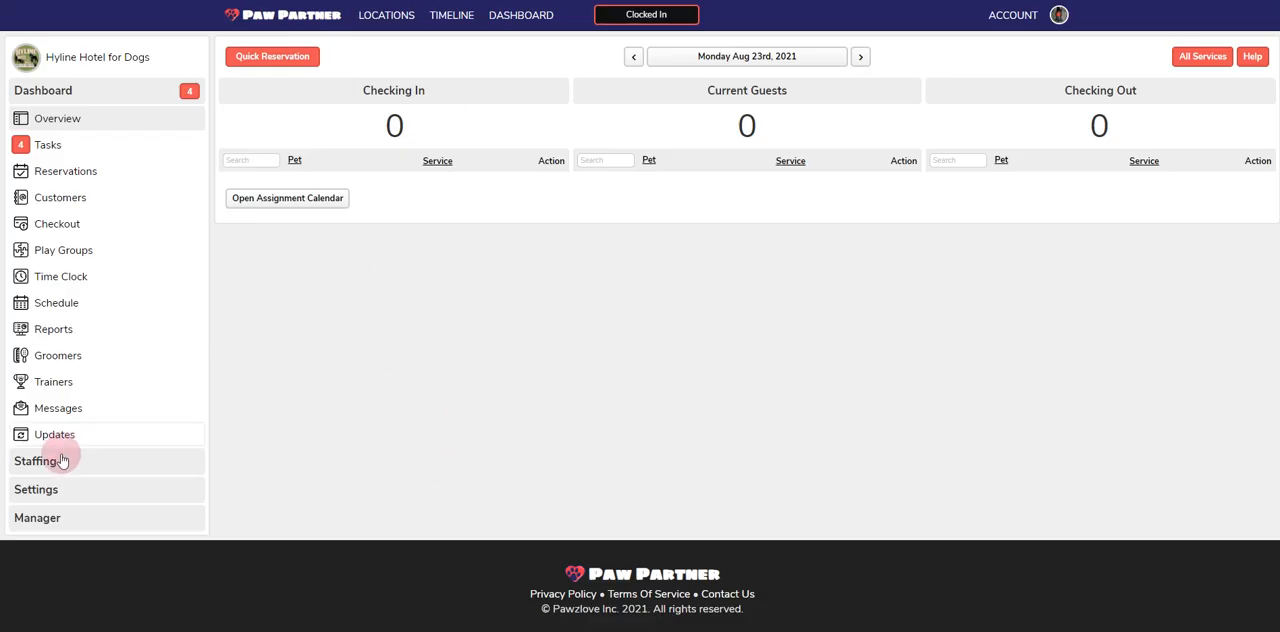
{"action": "left_click", "coordinate": [38, 517]}
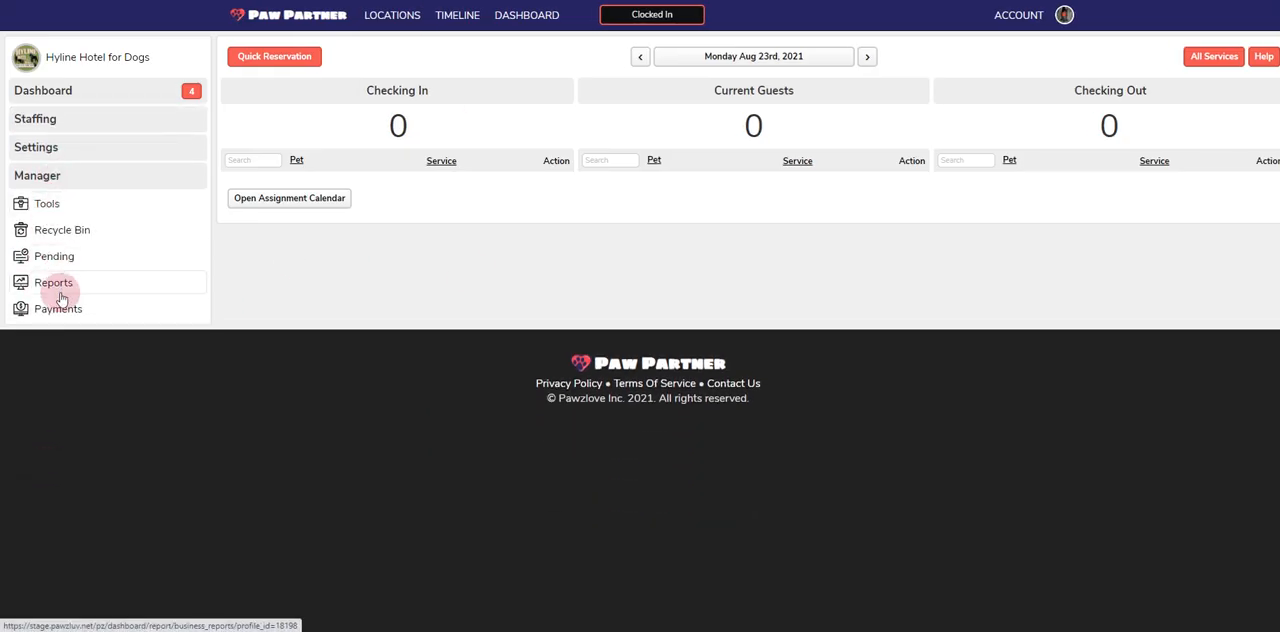
{"action": "left_click", "coordinate": [58, 308]}
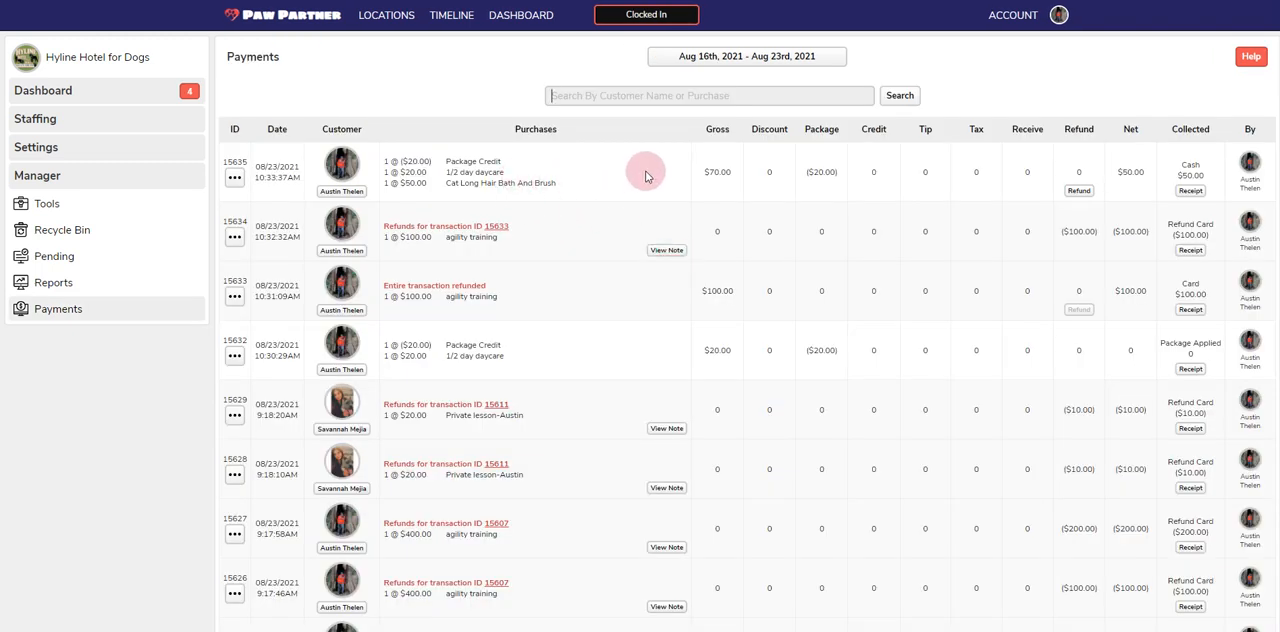
{"action": "left_click", "coordinate": [233, 177]}
{"action": "left_click", "coordinate": [237, 221]}
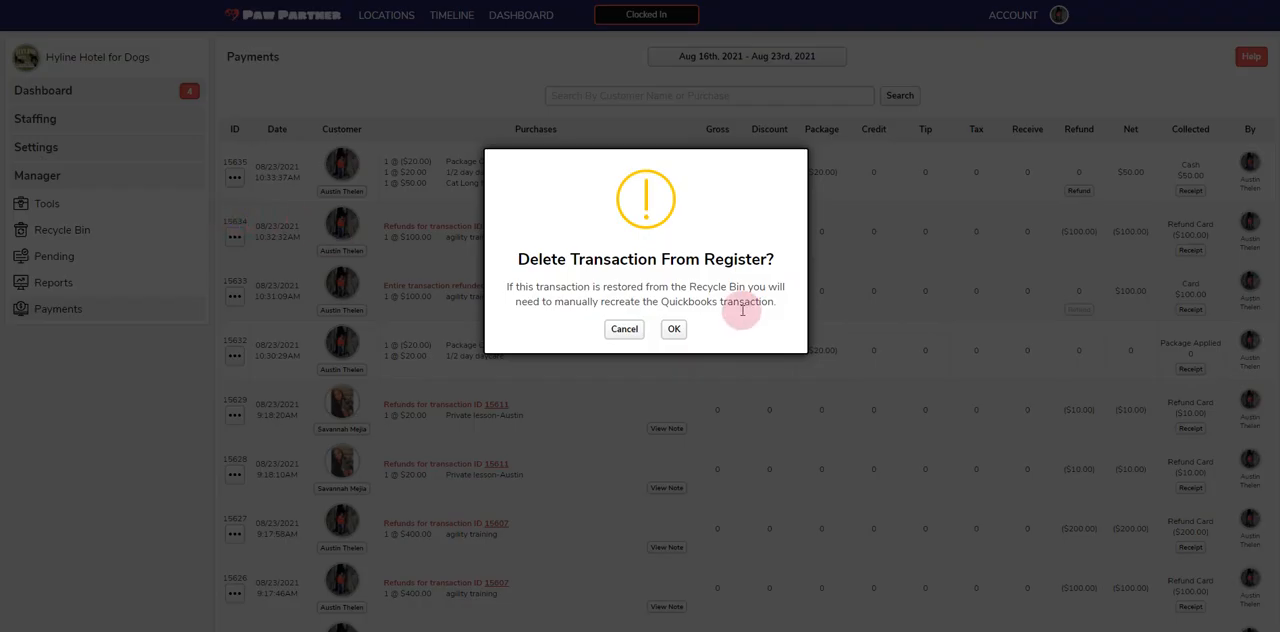
{"action": "left_click", "coordinate": [675, 331]}
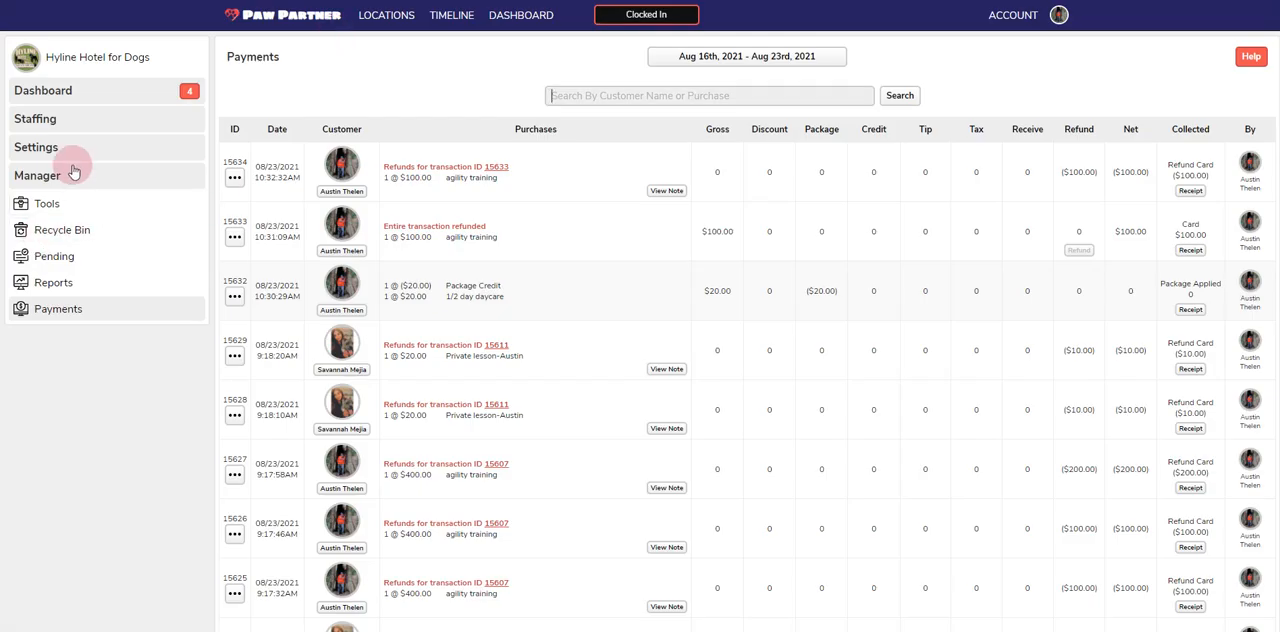
Start another checkout for the owner of the pet "naami"
{"action": "left_click", "coordinate": [57, 90]}
{"action": "left_click", "coordinate": [57, 221]}
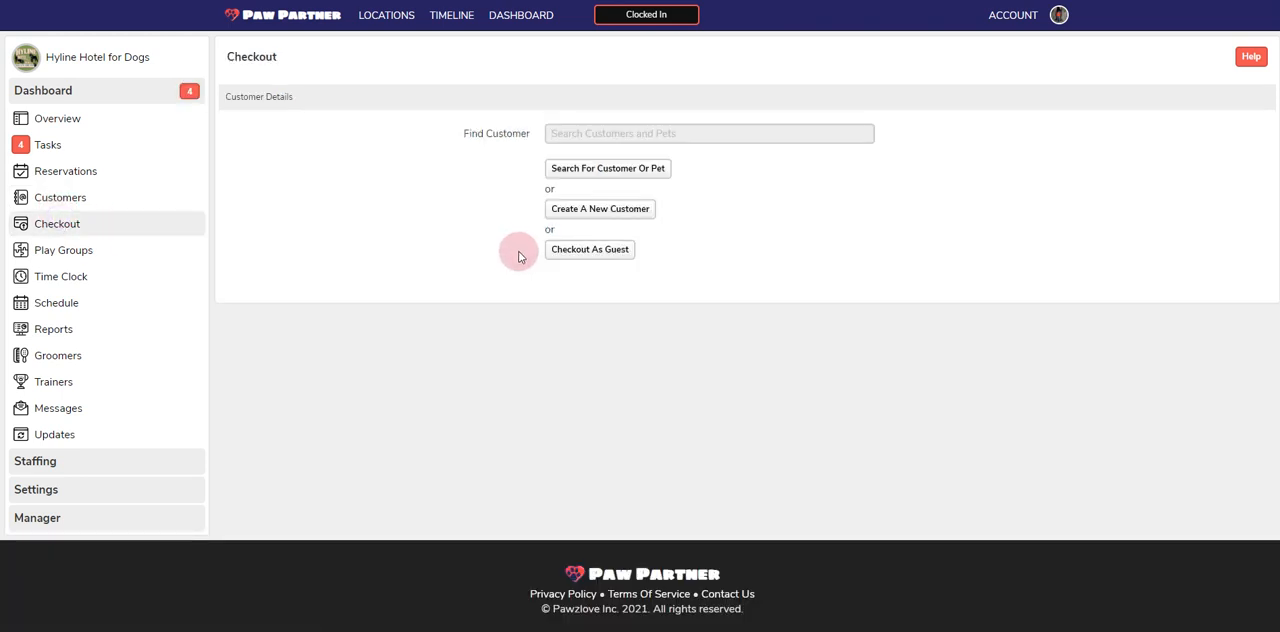
{"action": "key", "text": "Return"}
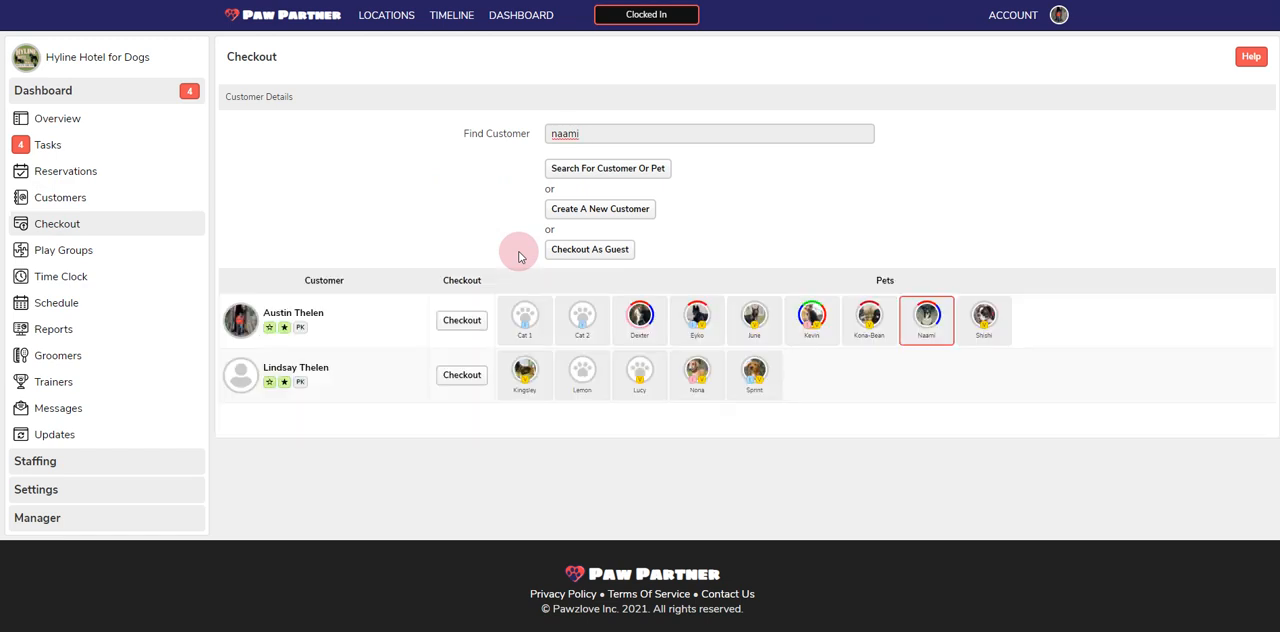
{"action": "left_click", "coordinate": [462, 320]}
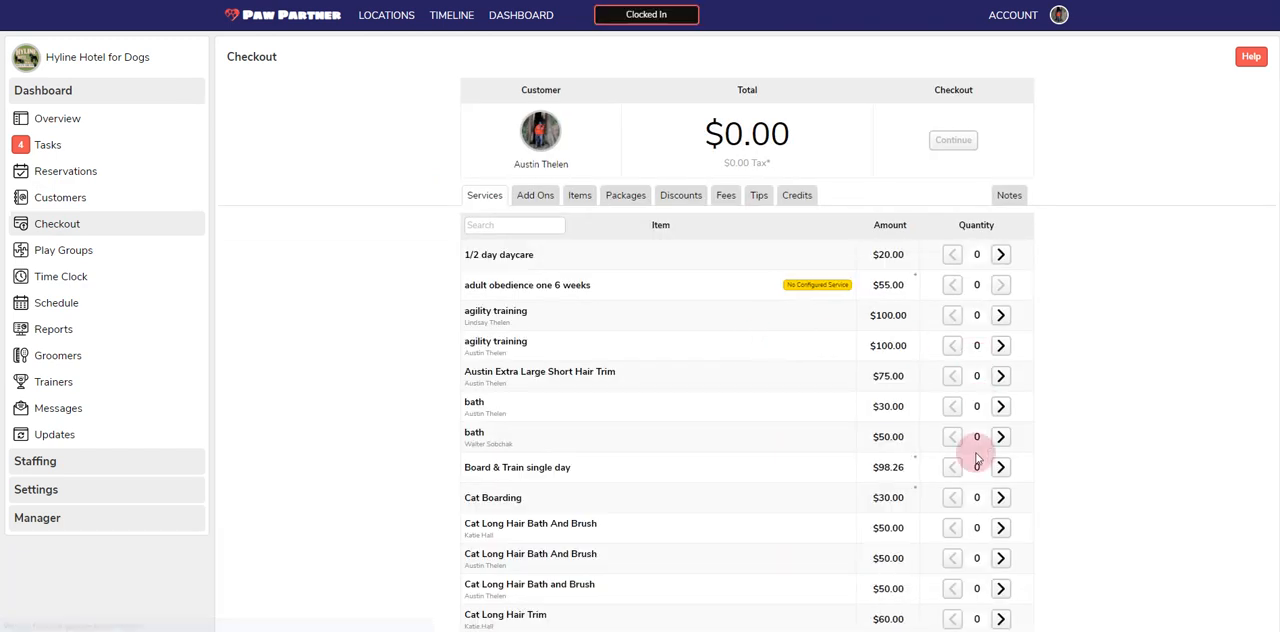
Check out one of the second-listed $50.00 Cat Long Hair Bath And Brush service as a cash payment
{"action": "left_click", "coordinate": [1000, 558]}
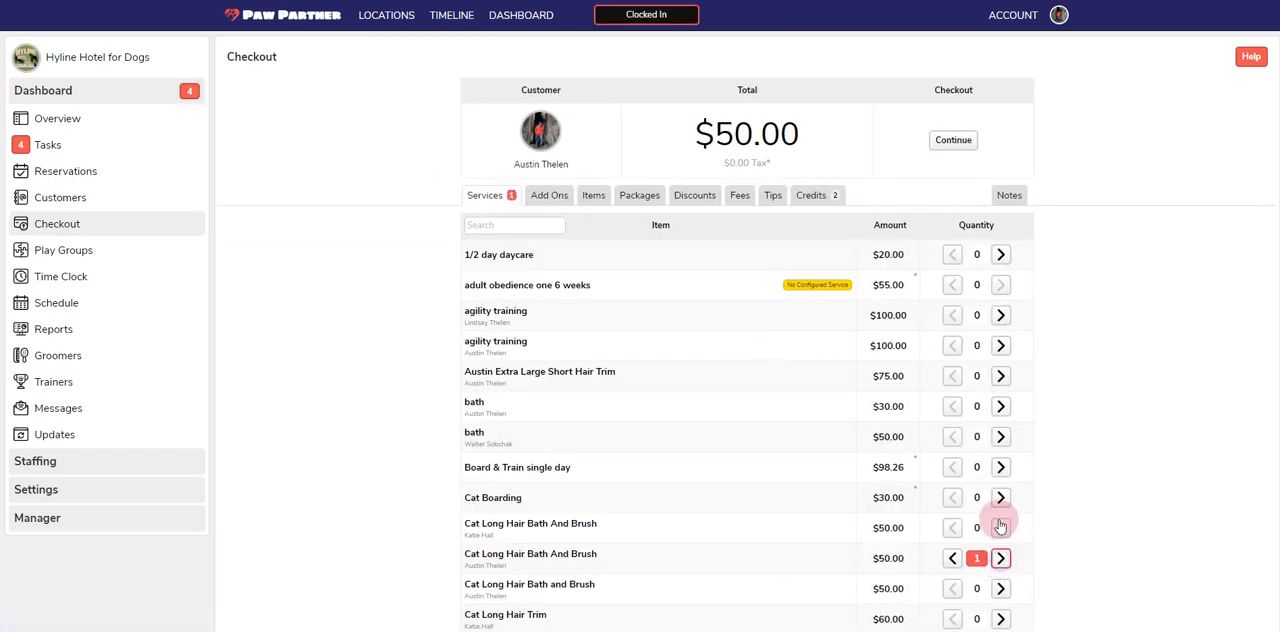
{"action": "left_click", "coordinate": [948, 140]}
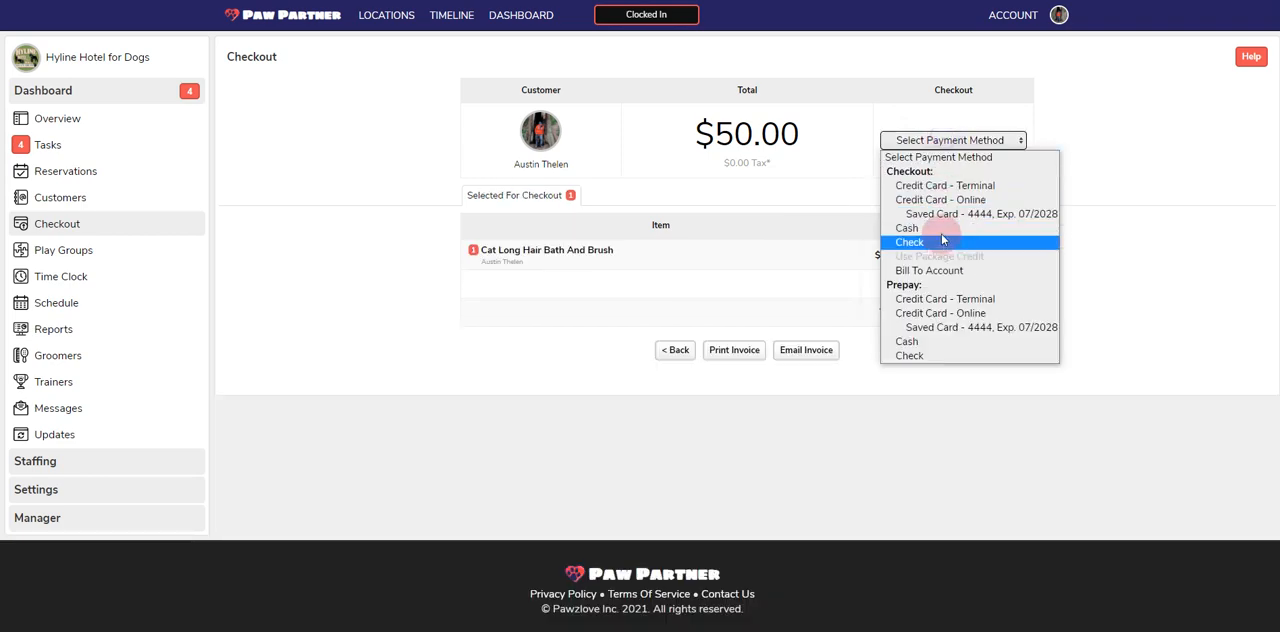
{"action": "left_click", "coordinate": [935, 229]}
{"action": "left_click", "coordinate": [668, 315]}
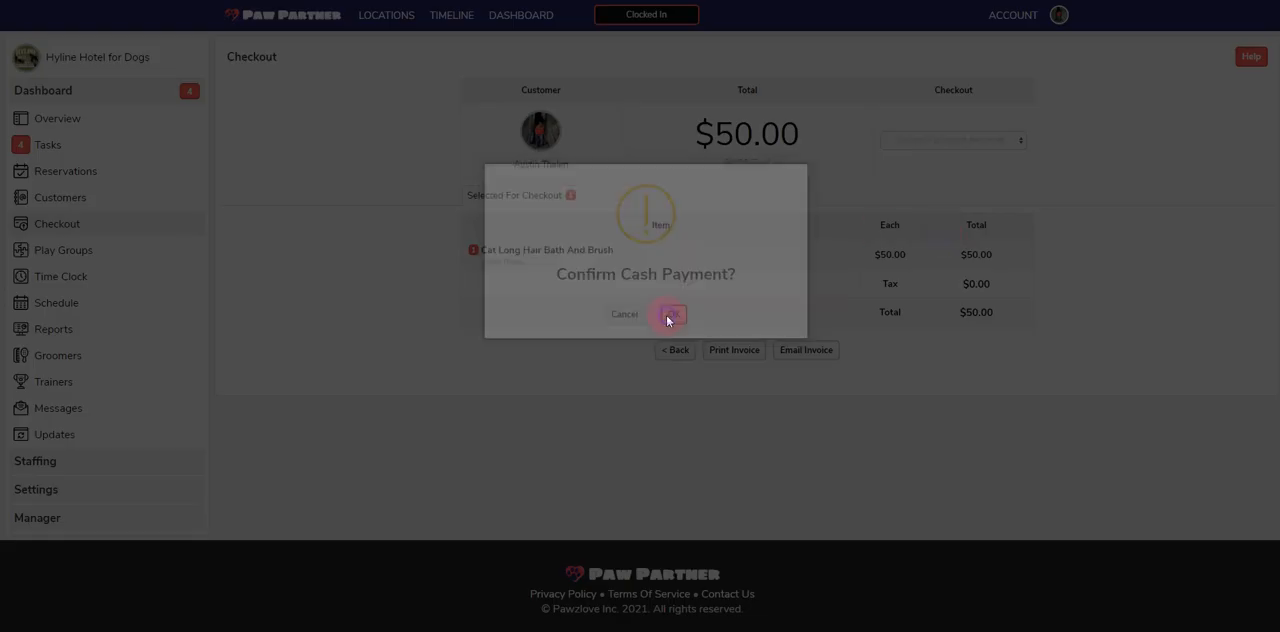
{"action": "left_click", "coordinate": [795, 395]}
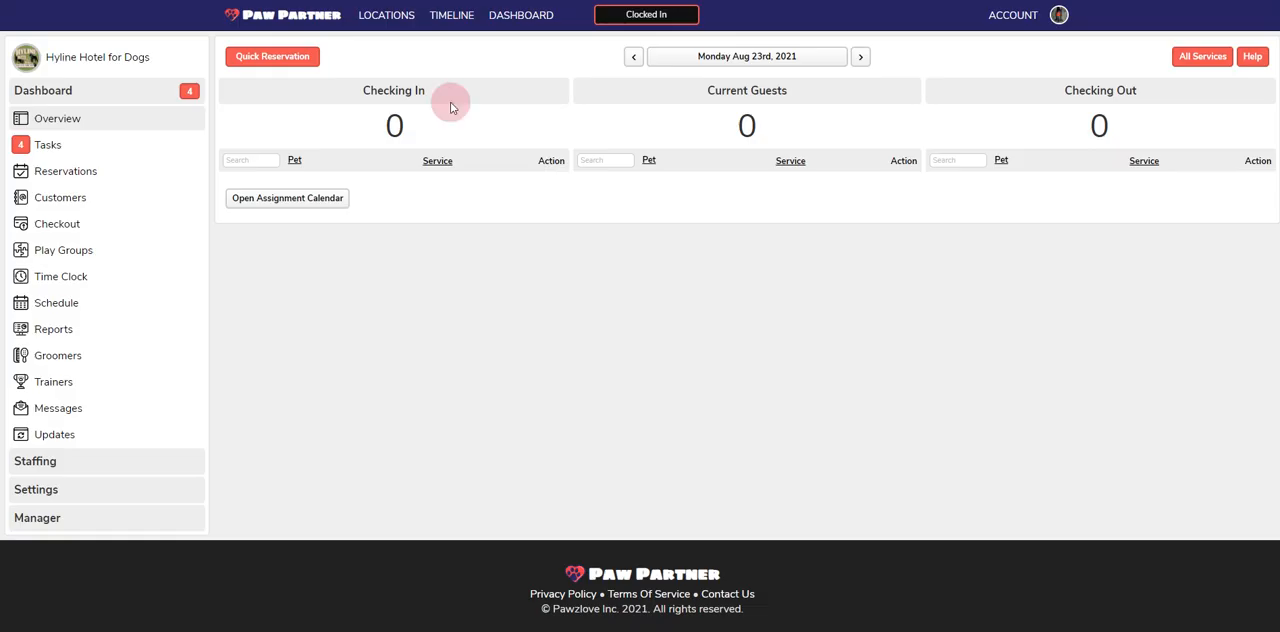
Modify the newest cash transaction in the payments register, setting the Cat Long Hair Bath And Brush price to 40.00
{"action": "left_click", "coordinate": [50, 517]}
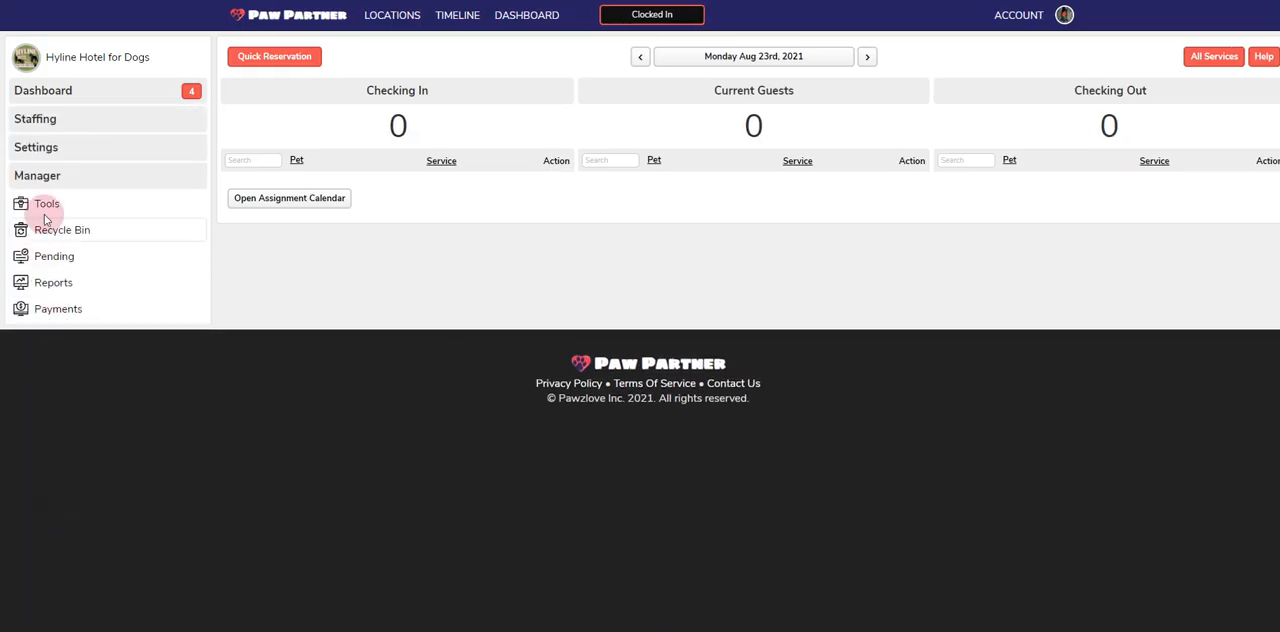
{"action": "left_click", "coordinate": [47, 309]}
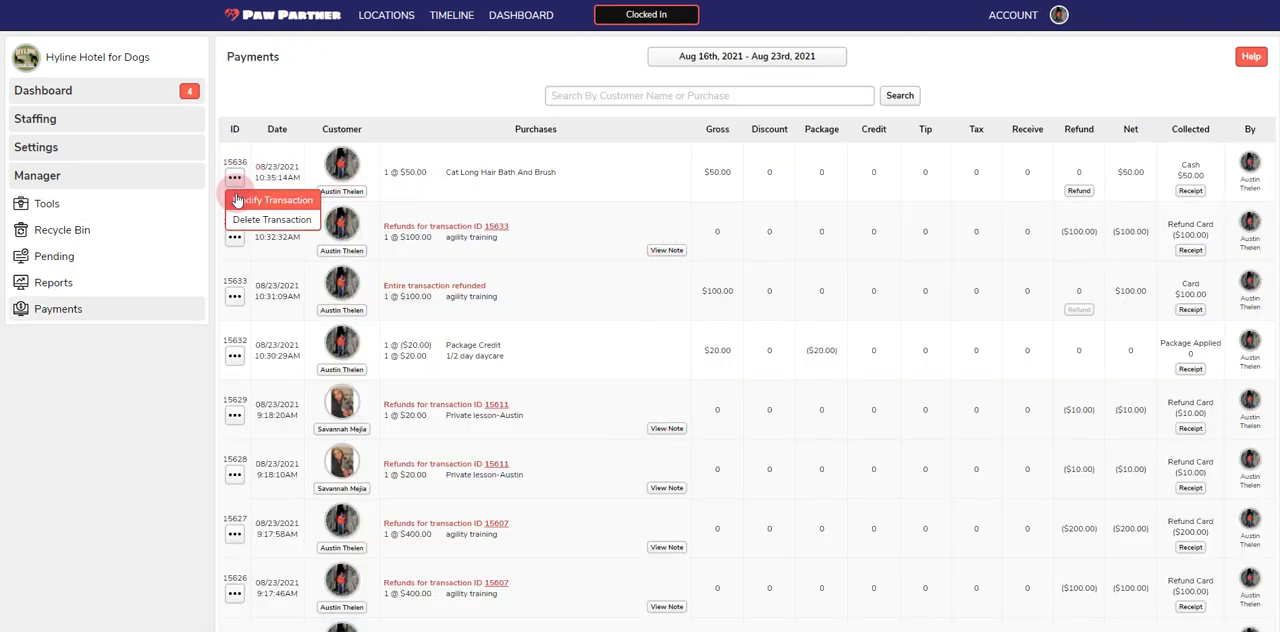
{"action": "left_click", "coordinate": [234, 177]}
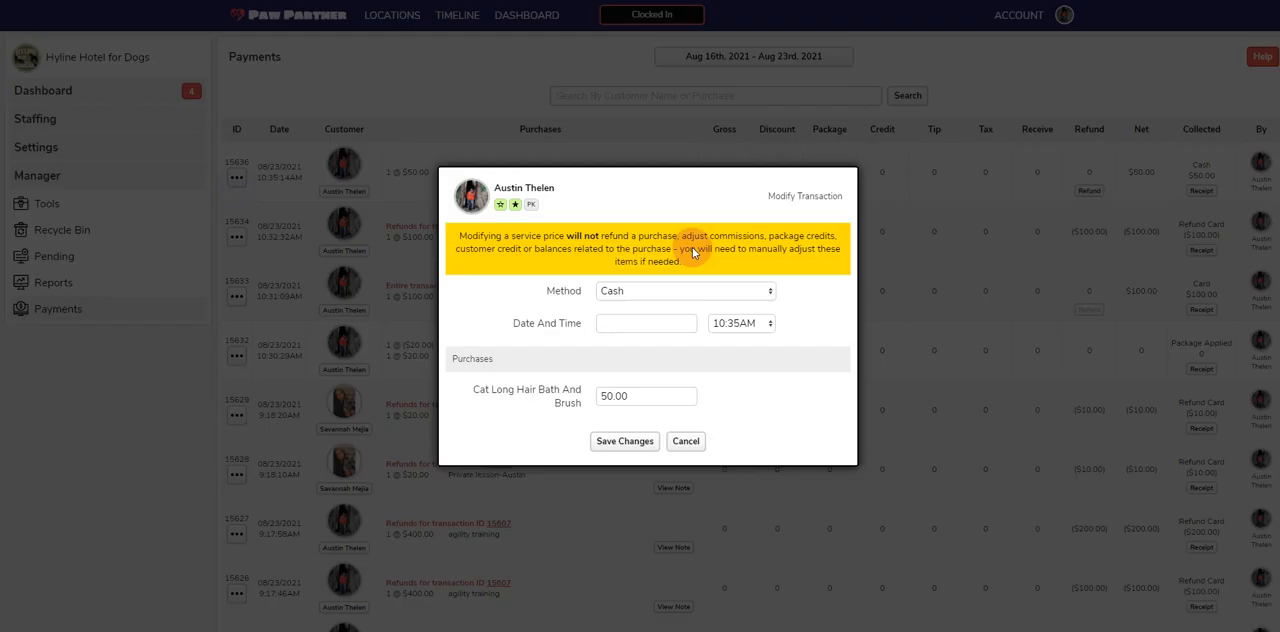
{"action": "left_click", "coordinate": [649, 393]}
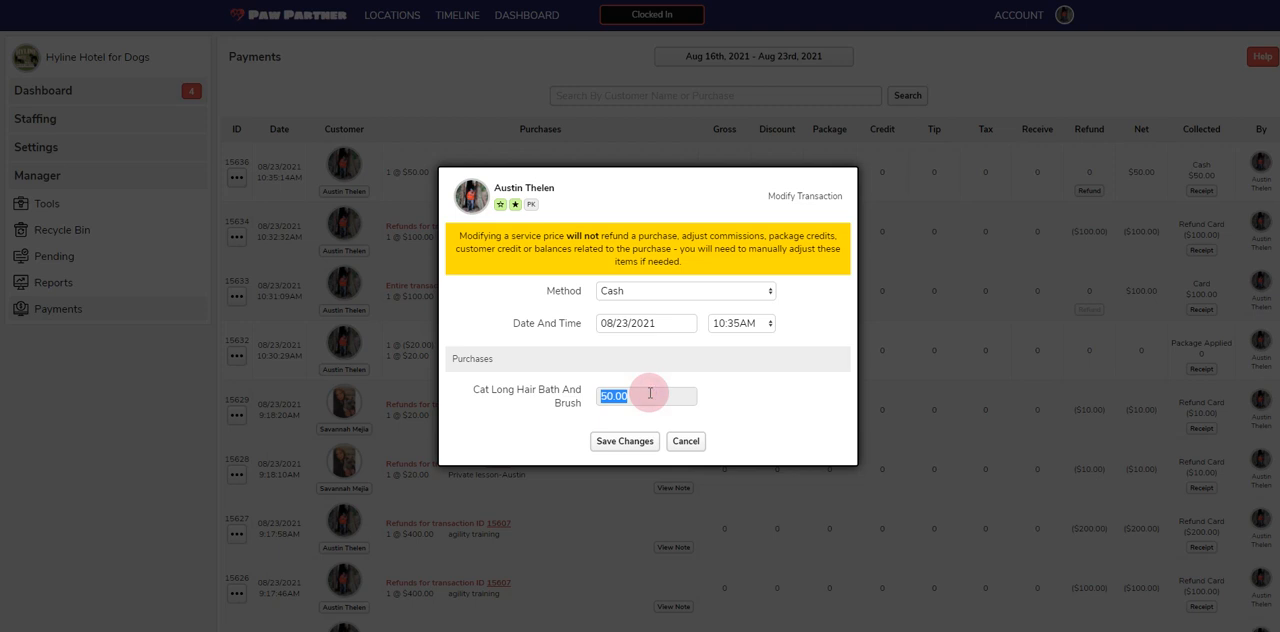
{"action": "left_click", "coordinate": [609, 437]}
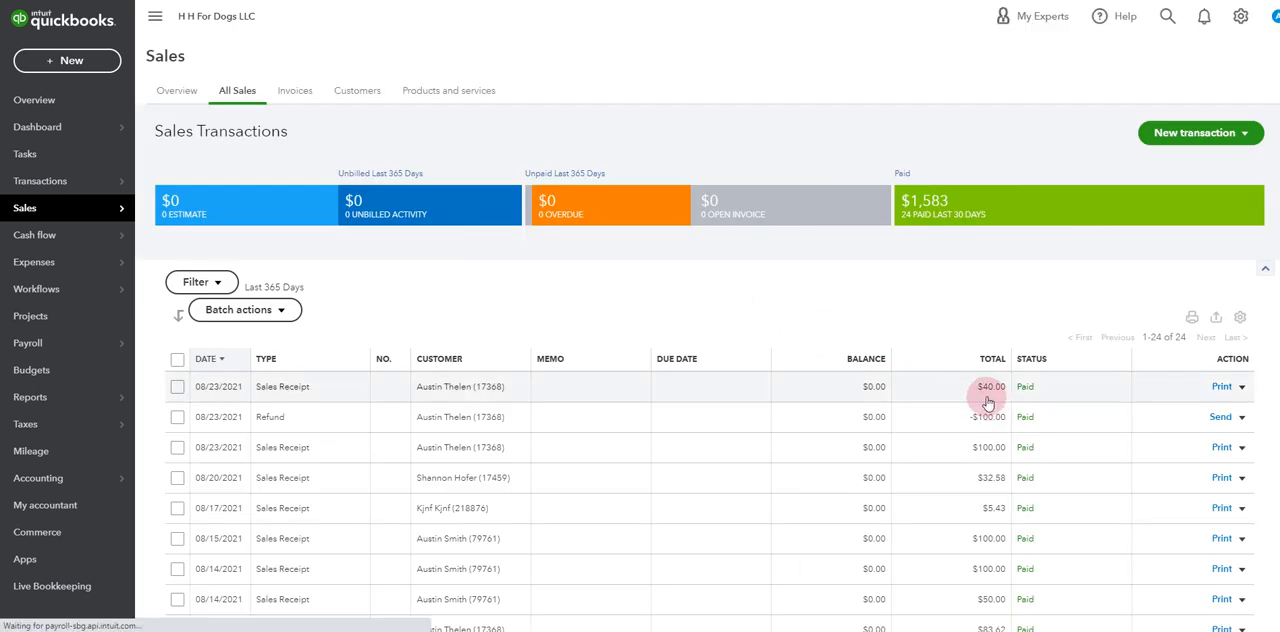
Switch to QuickBooks and open the newest 08/23/2021 sales receipt from the all-sales list
{"action": "left_click", "coordinate": [992, 391]}
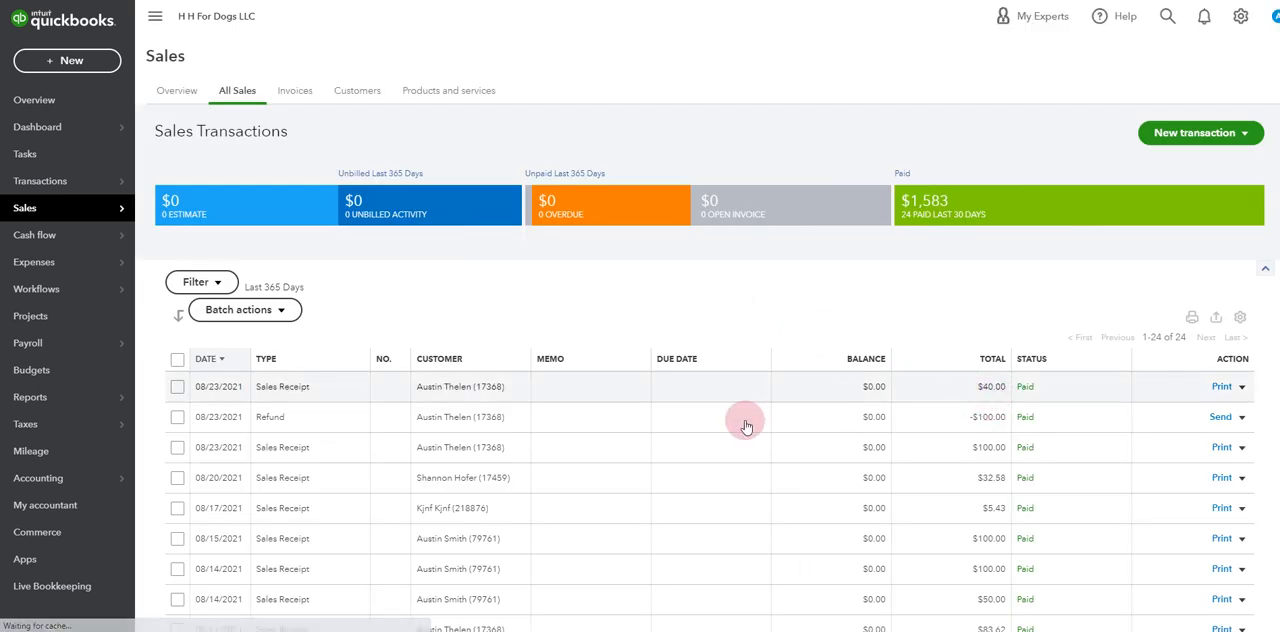